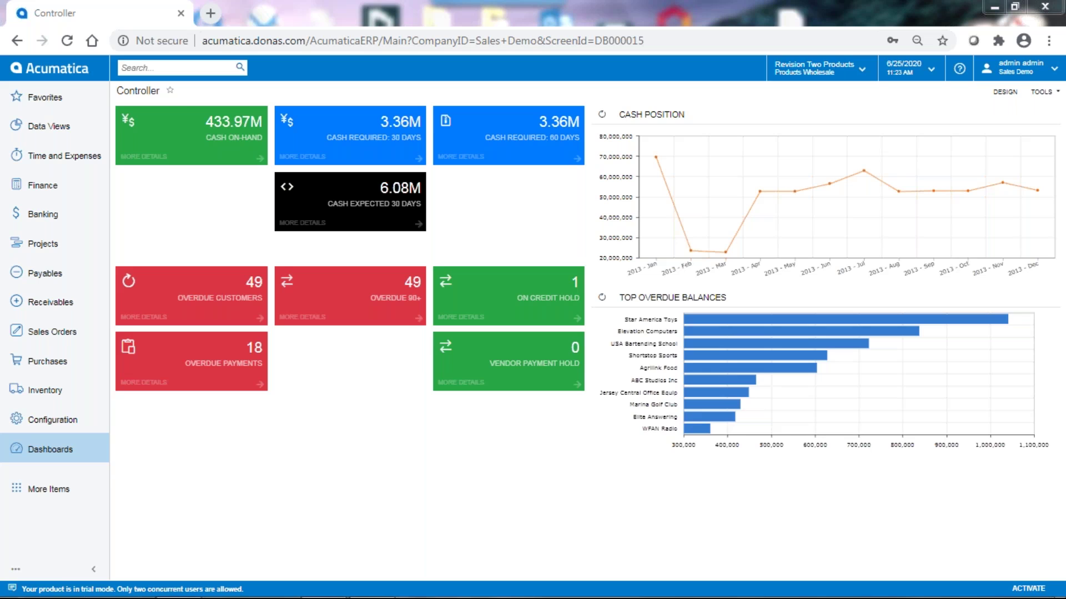
Step: Look over the companies and branches available for switching, leaving Products Wholesale selected
left_click(862, 73)
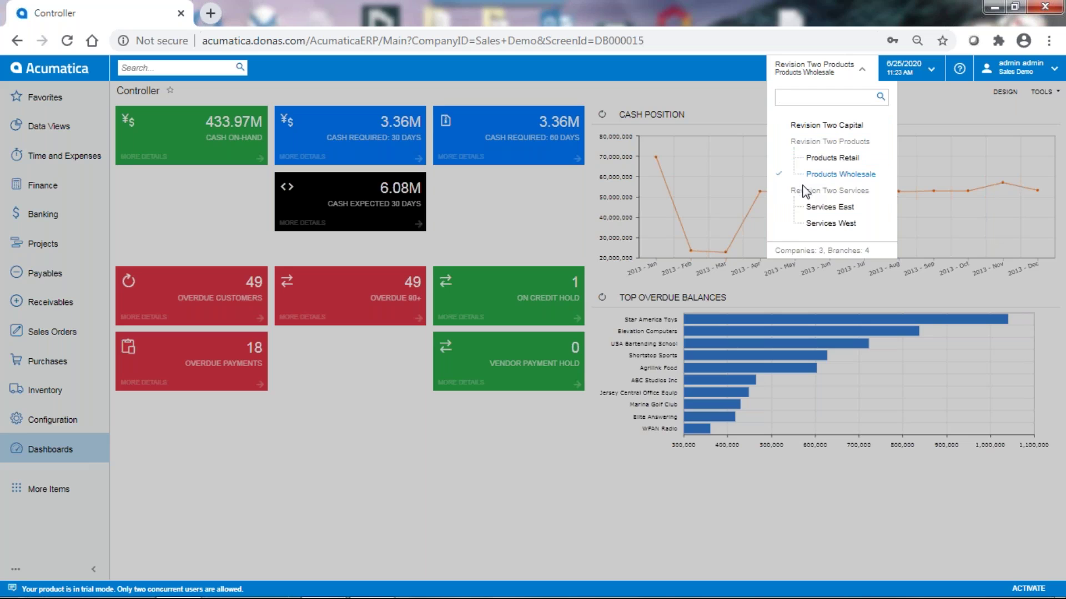
left_click(863, 73)
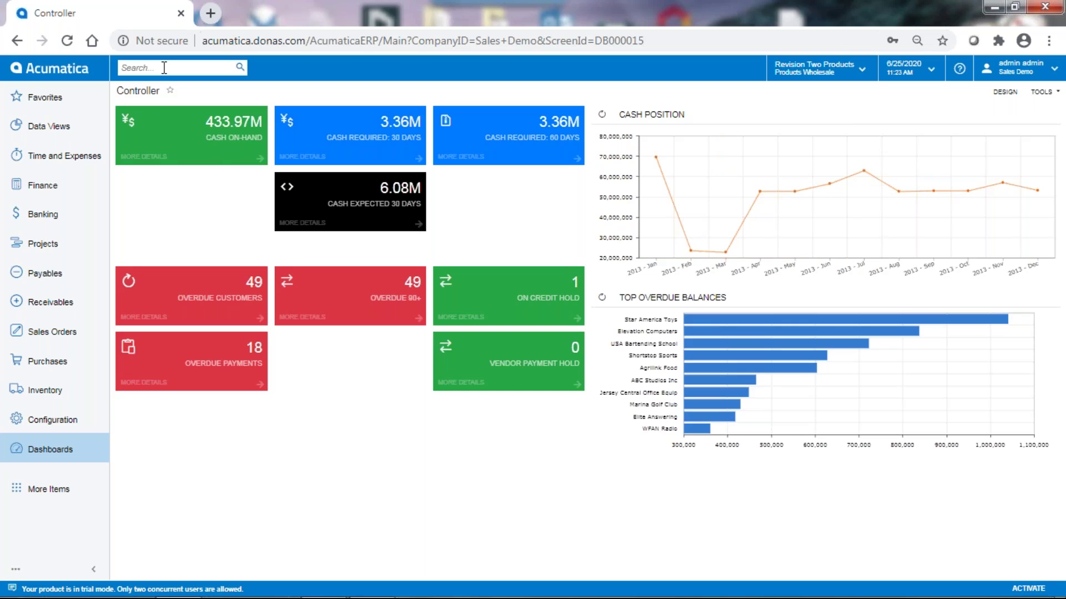
Step: Search for 1099, review the matching menu items, transactions and profiles, files and help topics, and return to the home dashboard
left_click(144, 71)
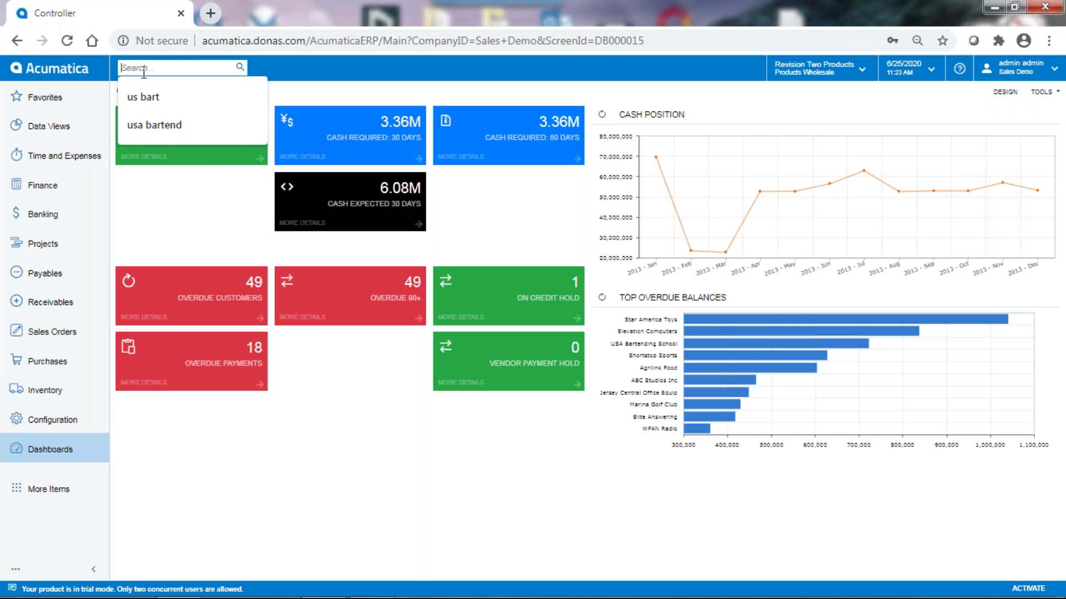
type("1099")
key("Return")
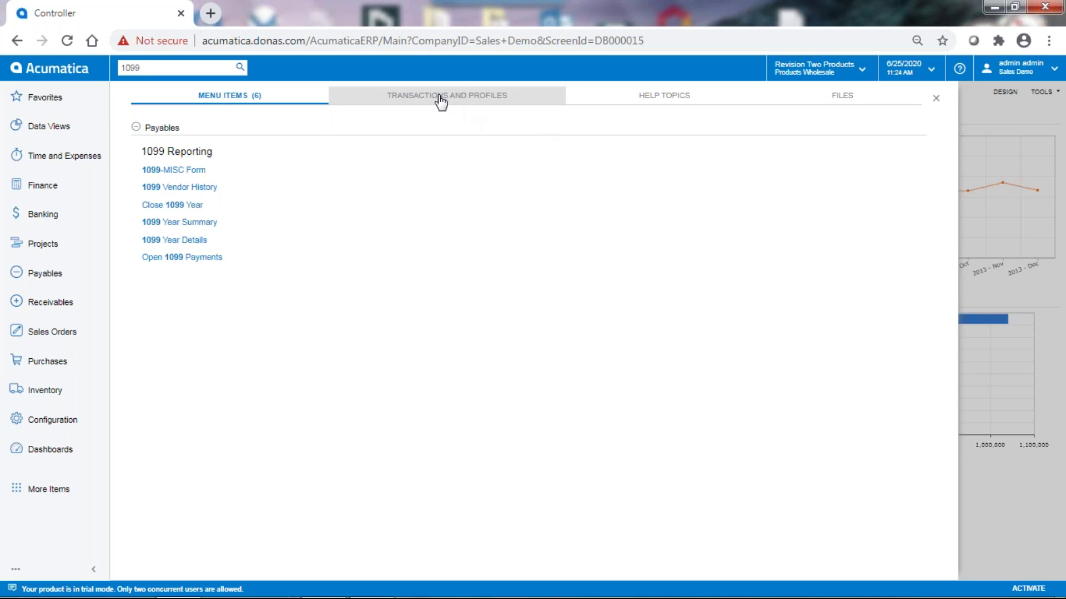
left_click(505, 99)
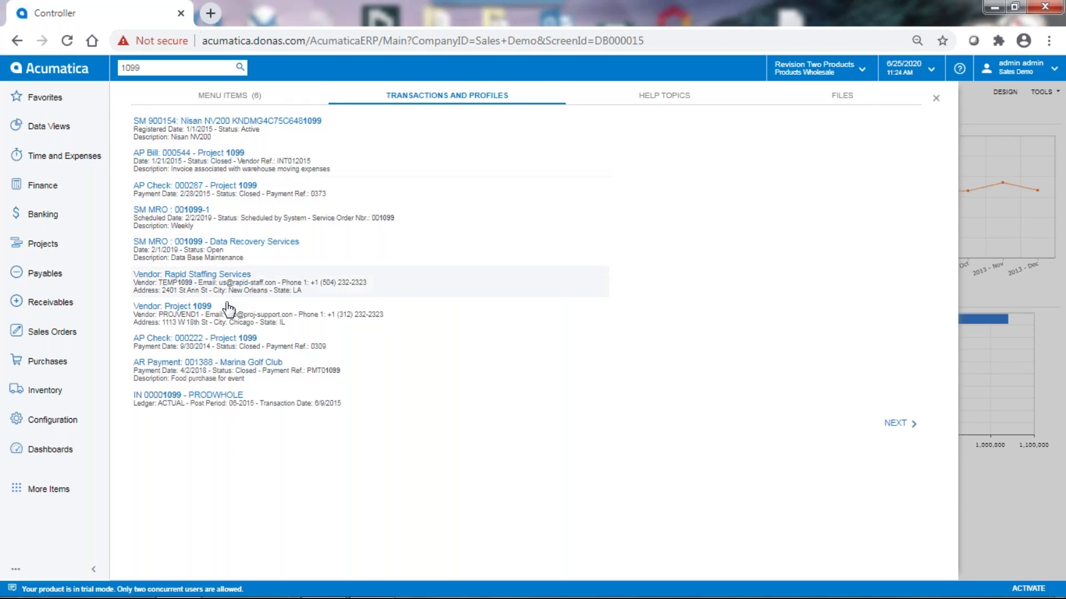
left_click(844, 97)
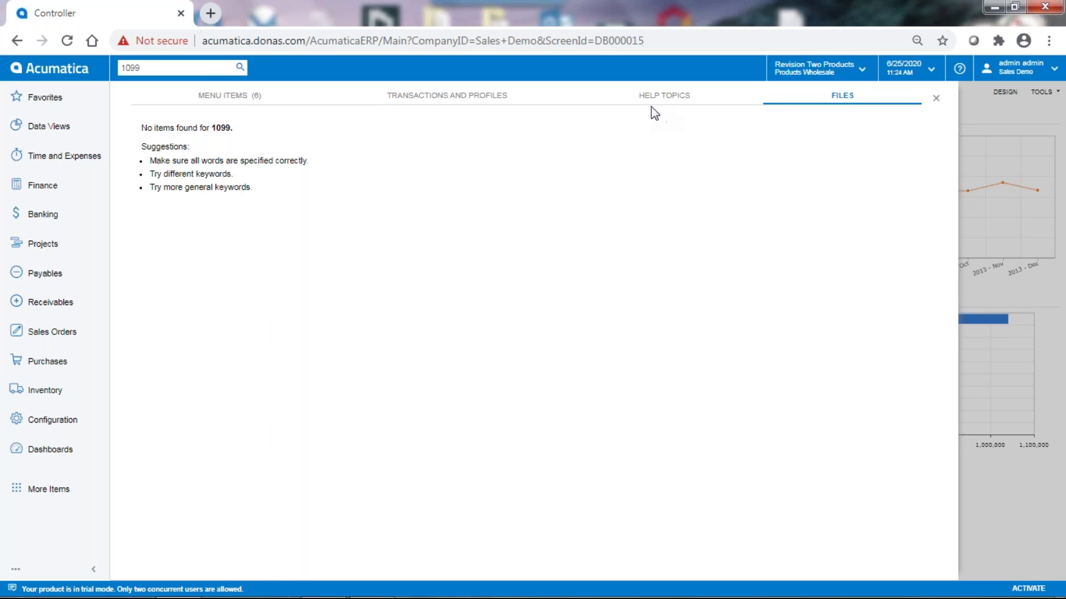
left_click(664, 101)
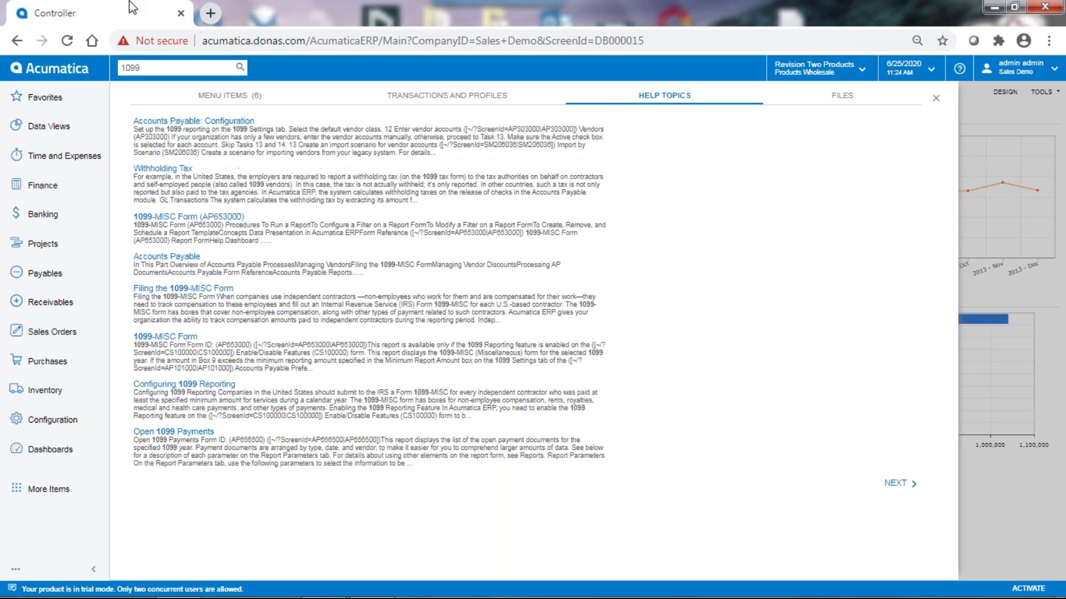
left_click(16, 71)
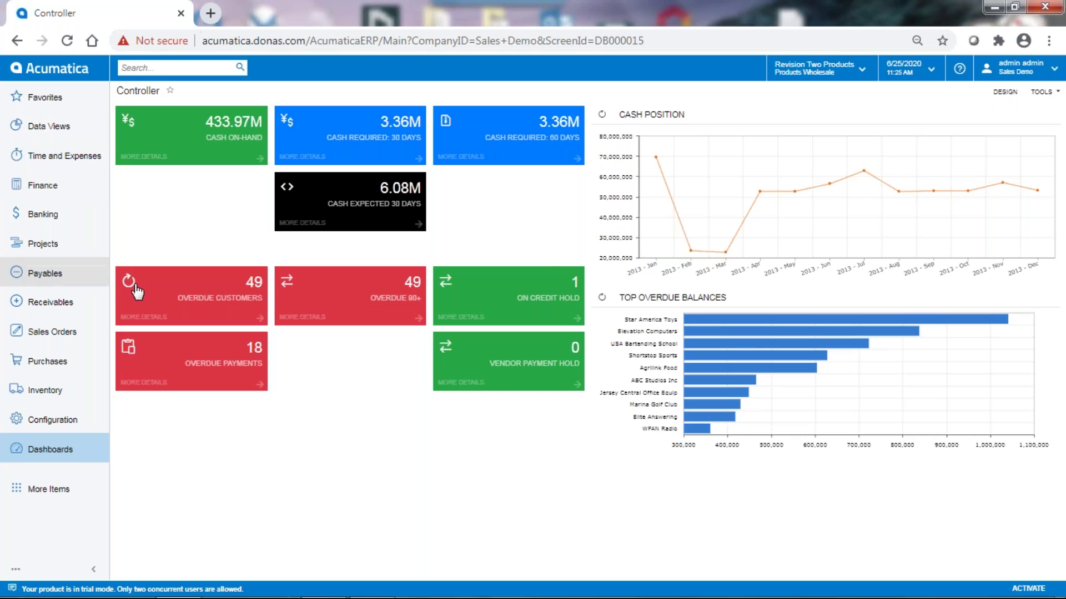
Step: Examine the Payables and Receivables quick menus, comparing the Receivables quick menu with its full menu
left_click(56, 281)
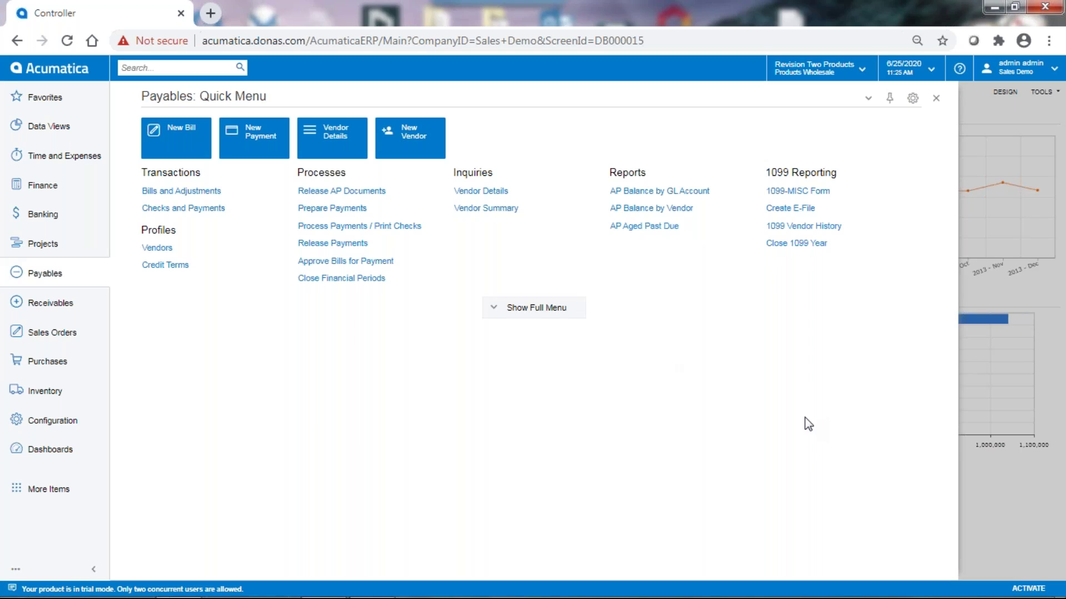
left_click(52, 305)
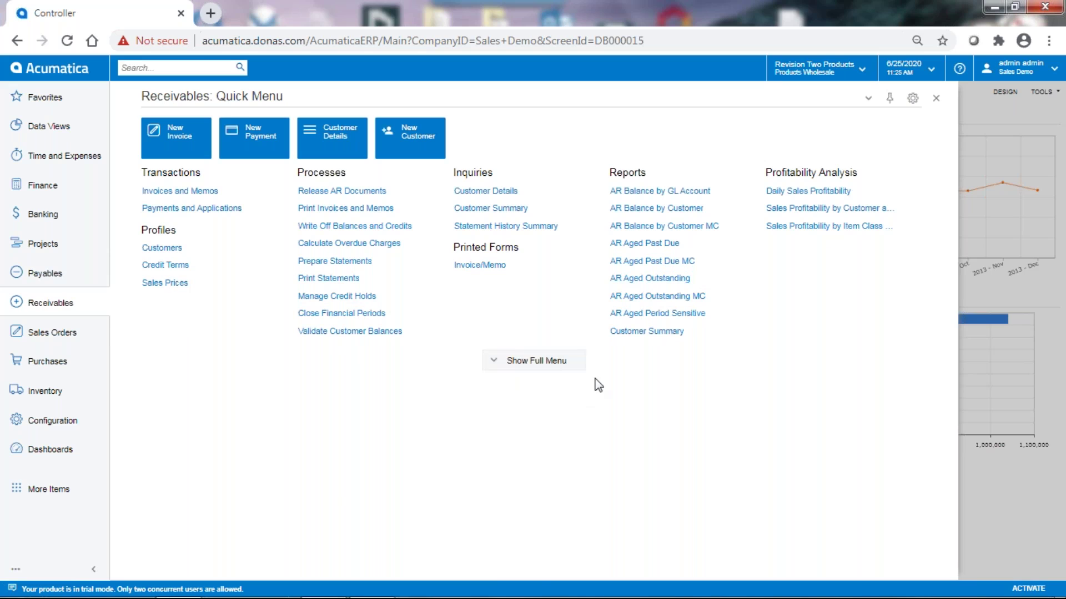
left_click(507, 362)
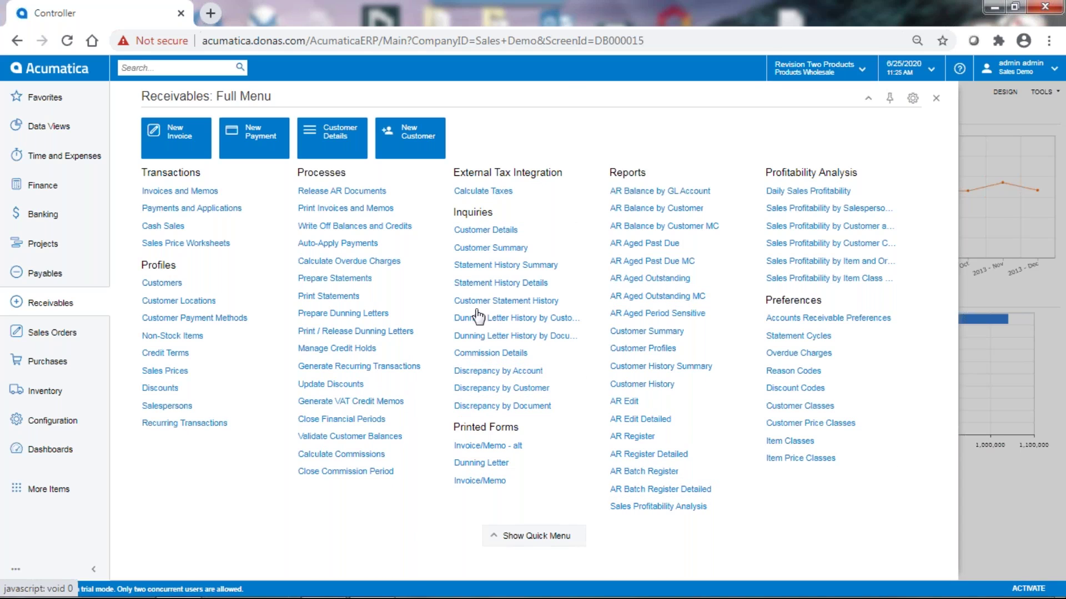
left_click(569, 536)
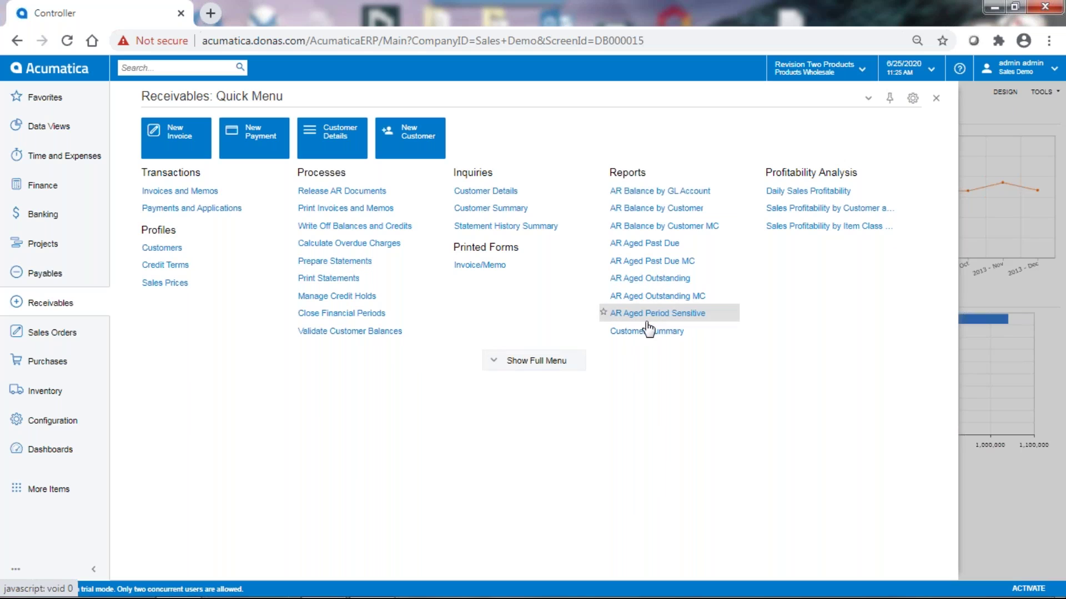
Step: Remove Customer Summary, AR Aged Period Sensitive, AR Aged Outstanding MC, AR Aged Outstanding and AR Aged Past Due MC from the Receivables quick menu
left_click(913, 99)
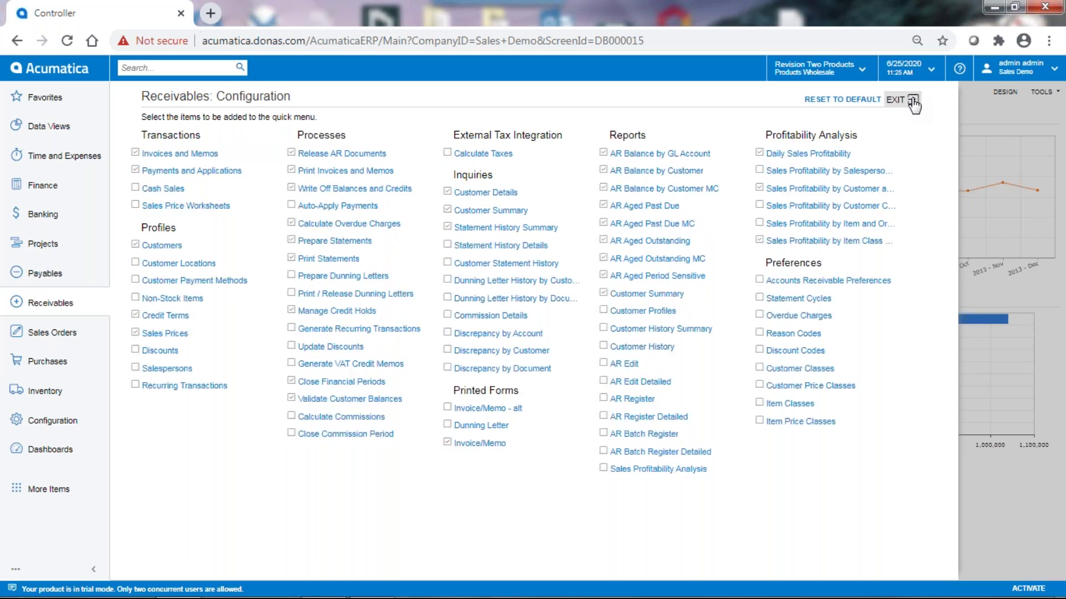
left_click(604, 293)
left_click(603, 275)
left_click(603, 258)
left_click(604, 240)
left_click(603, 223)
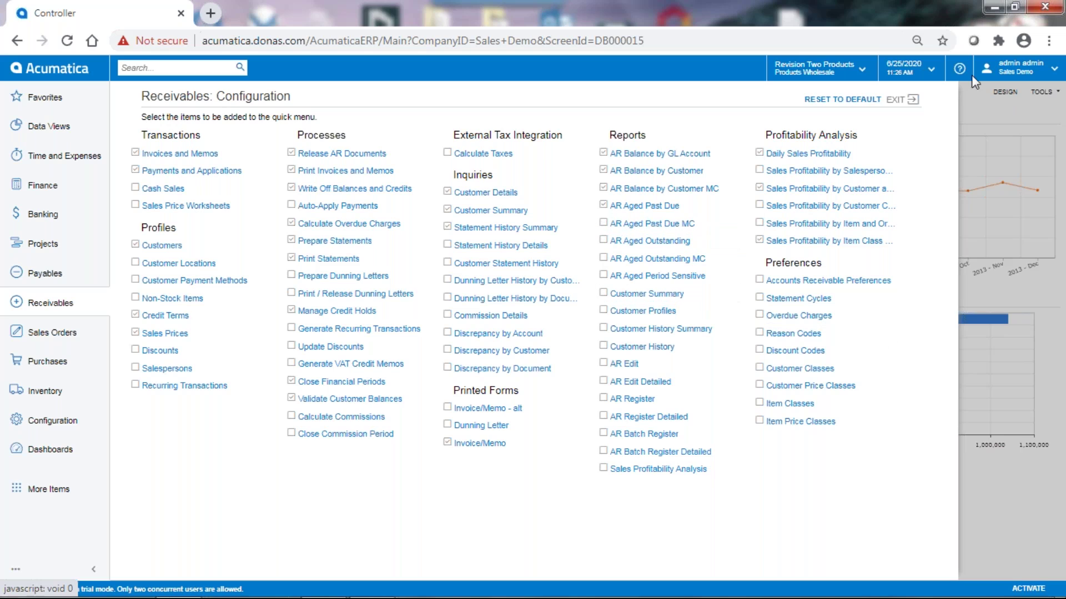
left_click(903, 99)
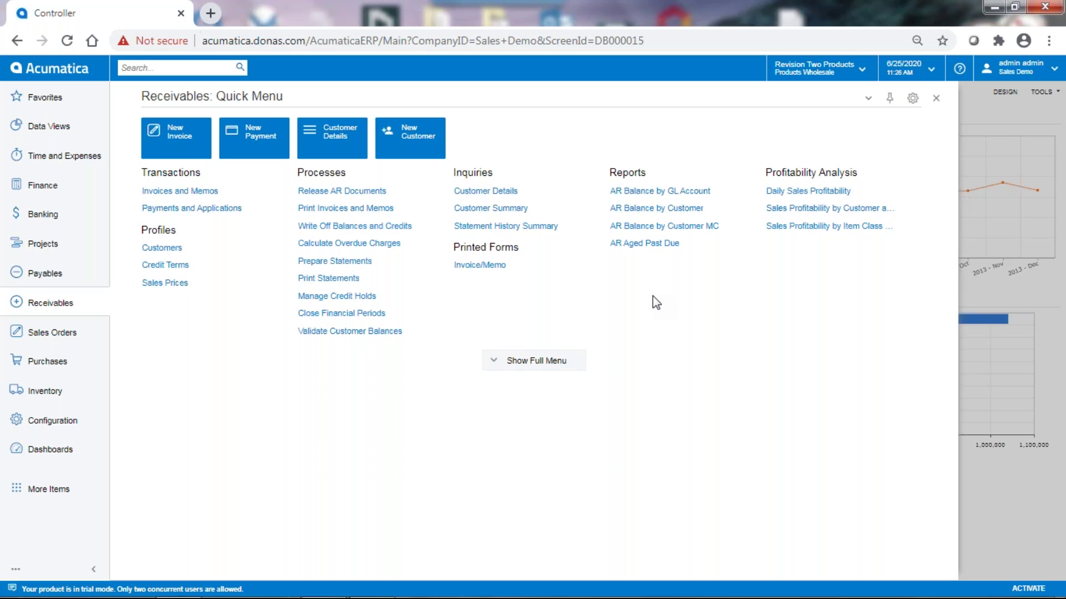
Step: Mark Journal Transactions and Profit & Loss in the Finance area as favorites
left_click(48, 197)
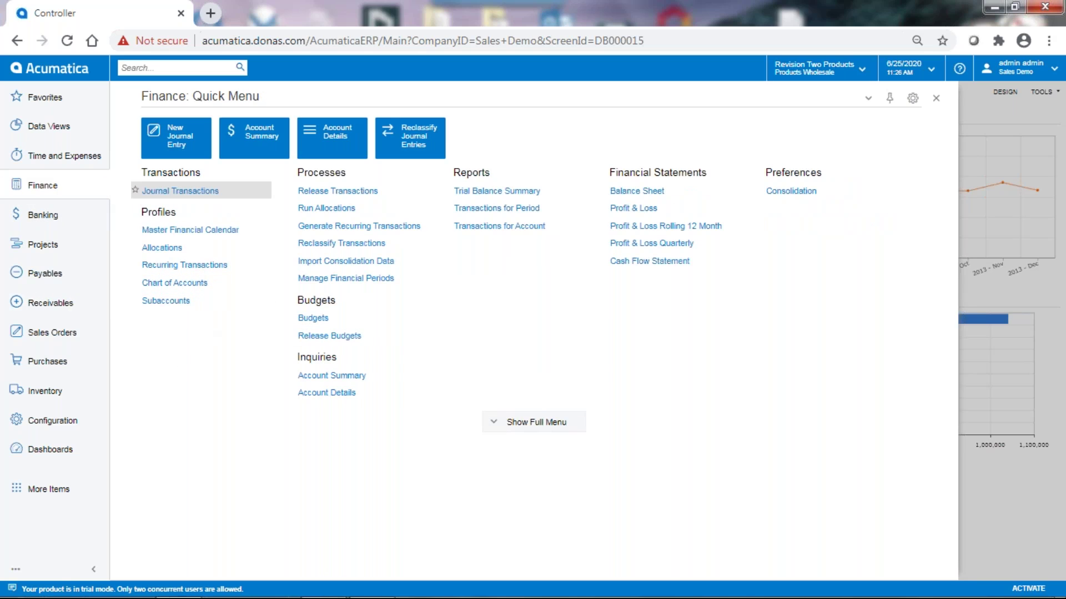
left_click(134, 190)
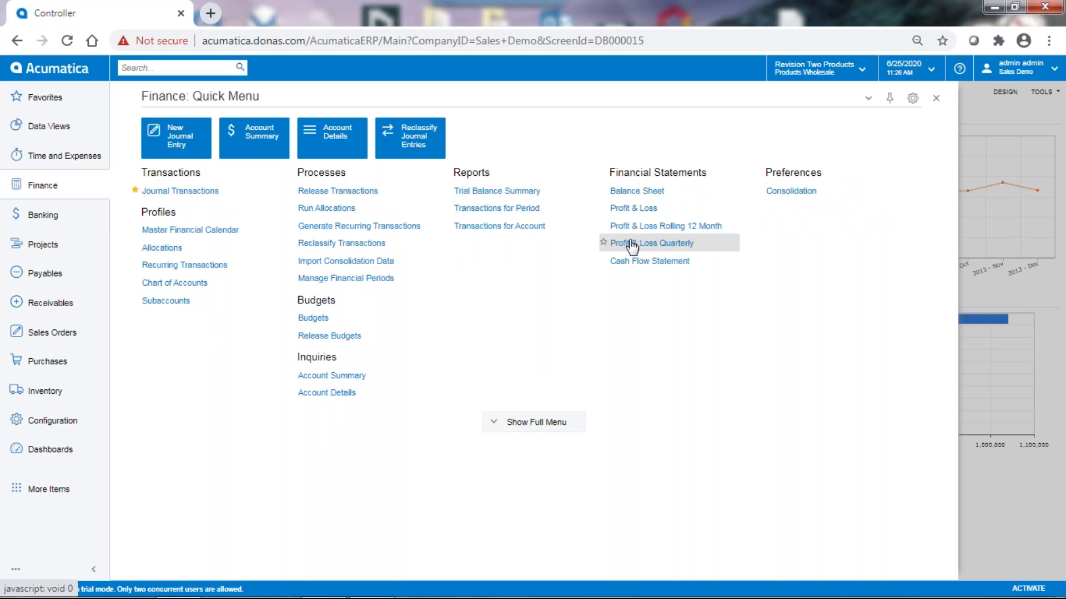
left_click(603, 208)
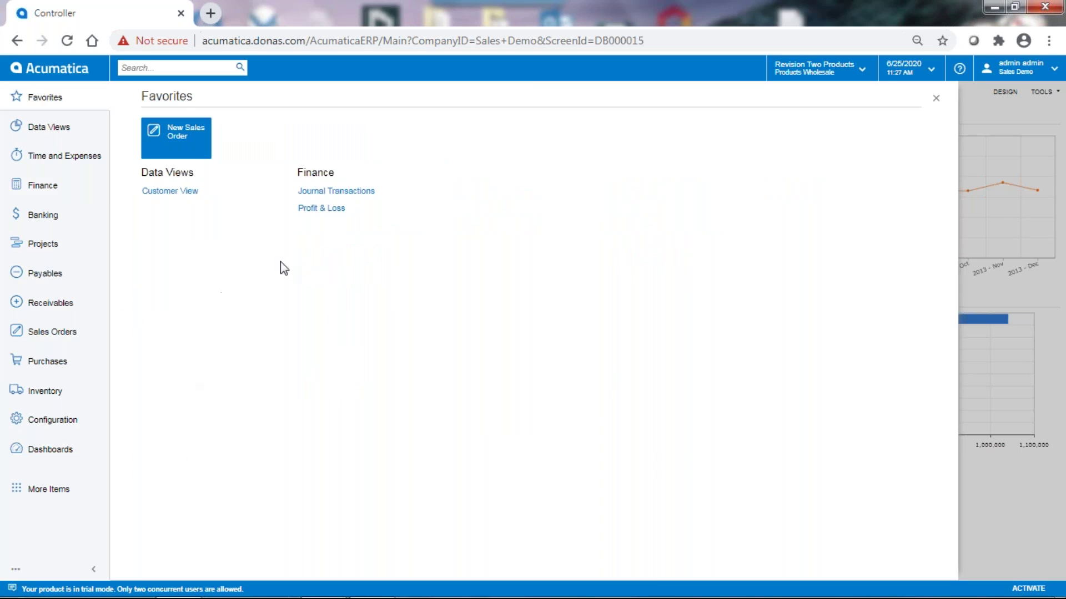
Step: Remove Journal Transactions and Profit & Loss from the favorites, check the Finance menu, and return to the home dashboard
left_click(300, 191)
left_click(291, 211)
left_click(43, 185)
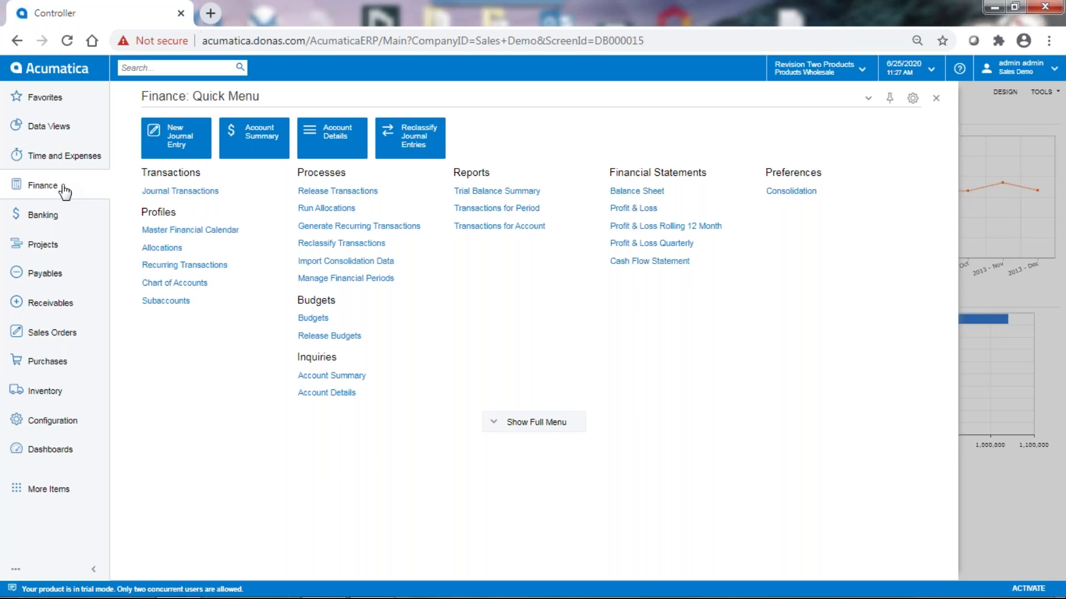
left_click(16, 68)
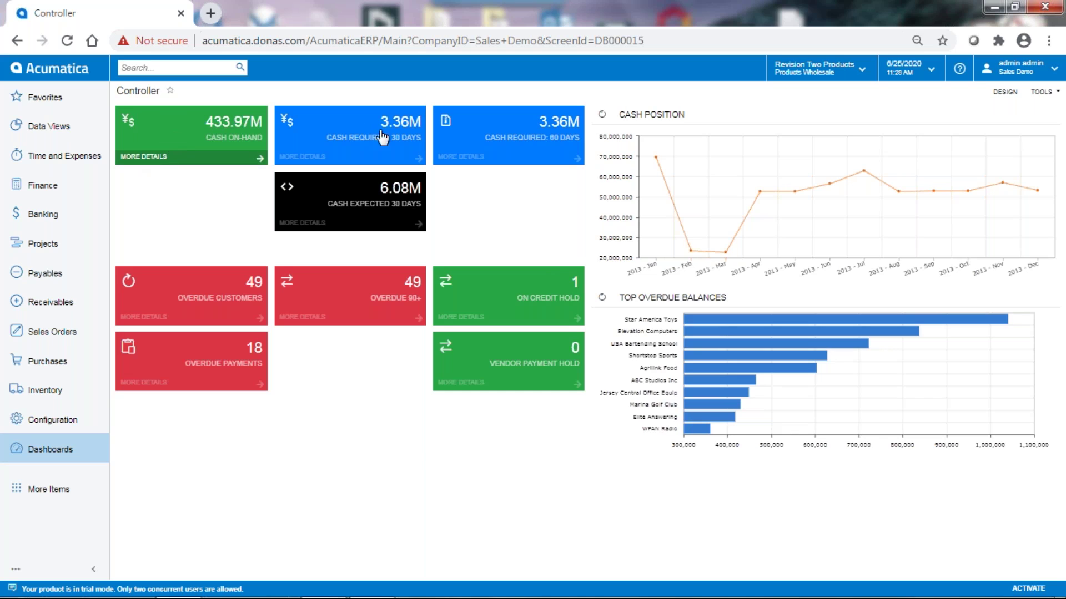
Step: Open the orders-to-ship list through the favorite Customer View and read the note on the first order that has one
left_click(44, 97)
left_click(170, 191)
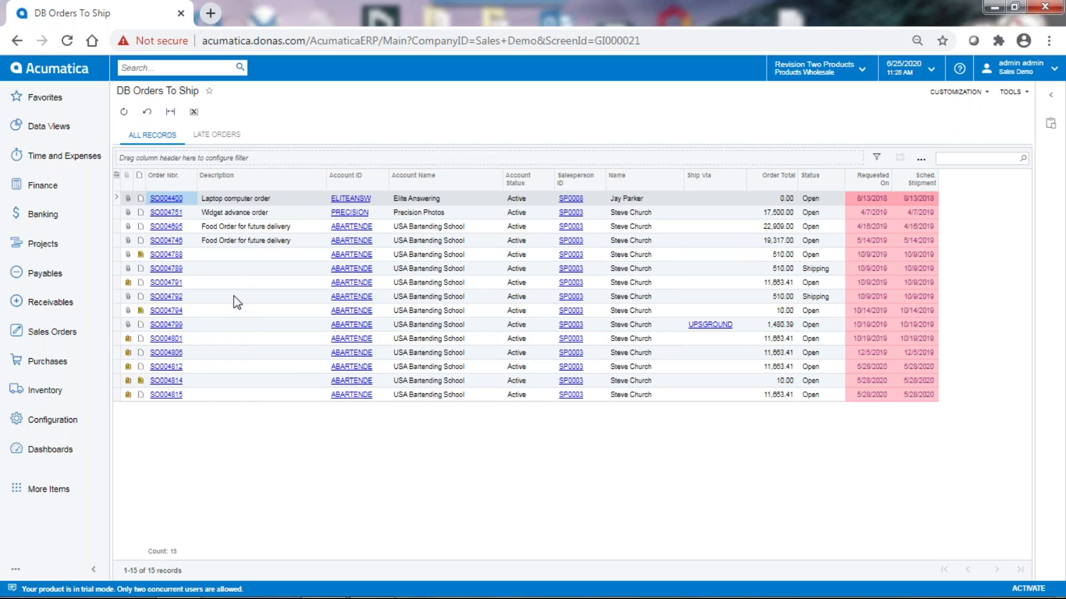
left_click(140, 255)
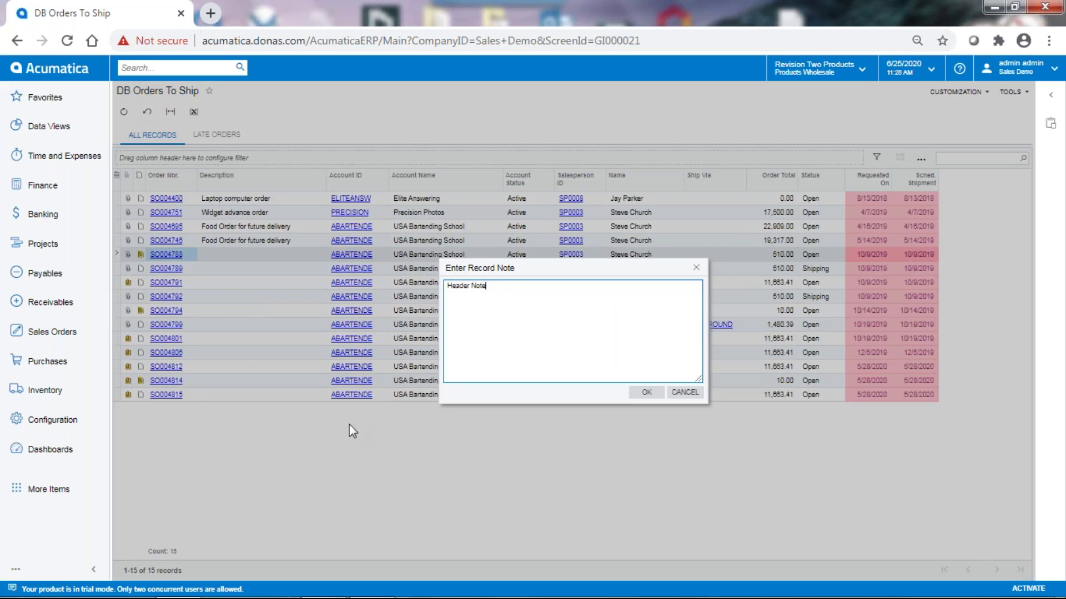
left_click(488, 287)
left_click(644, 396)
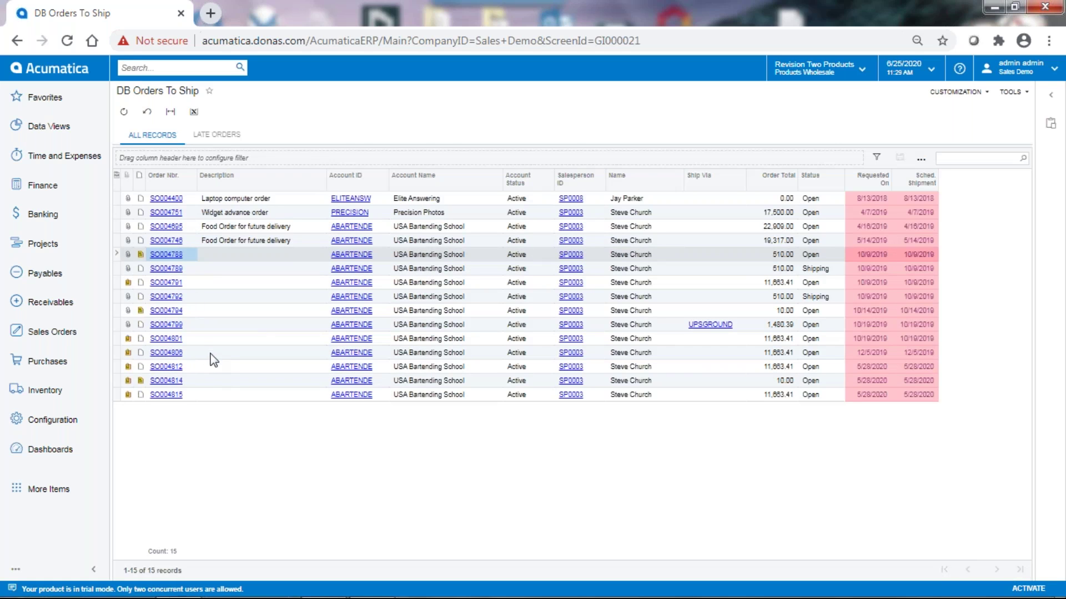
Step: View the files attached to the order requested on 10/19/2019 that has an attachment, and return to the Controller dashboard
left_click(127, 338)
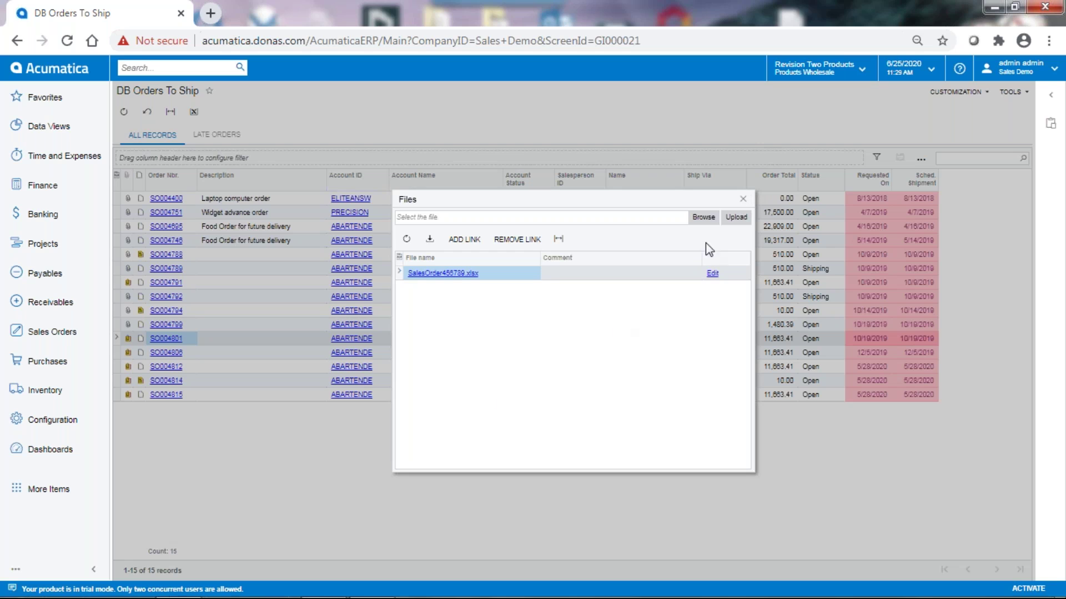
left_click(743, 199)
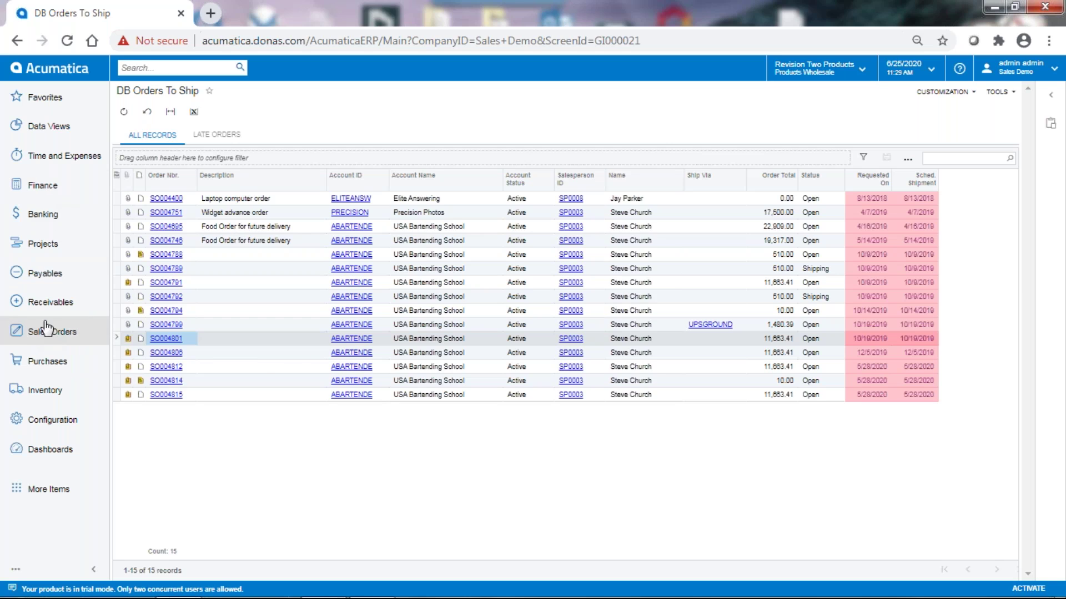
left_click(50, 449)
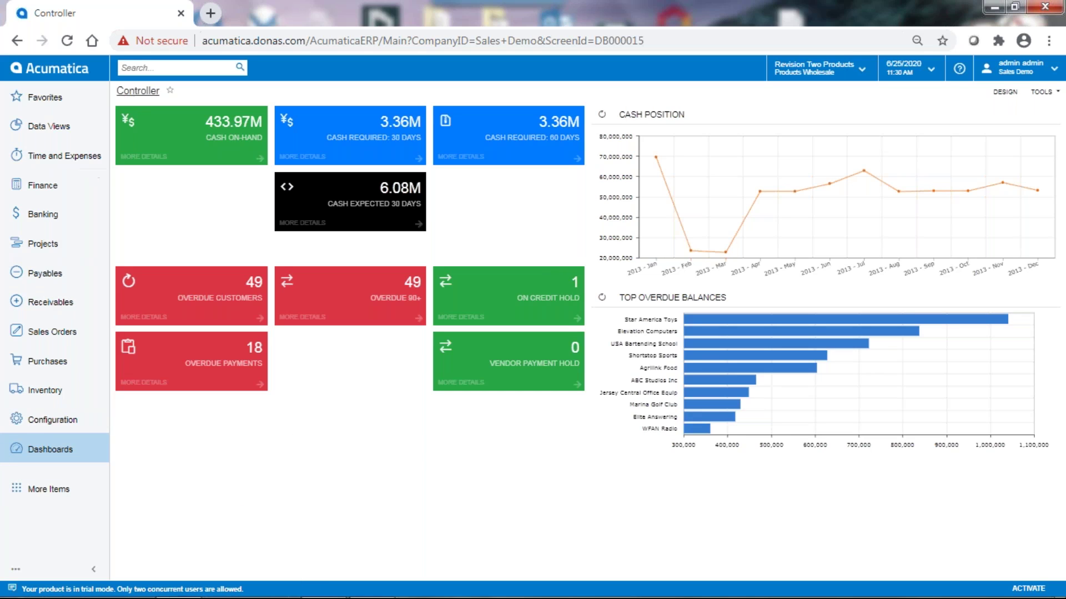
Step: Drill into the open support cases from the favorite Customer View and review all records and those awaiting info
left_click(33, 99)
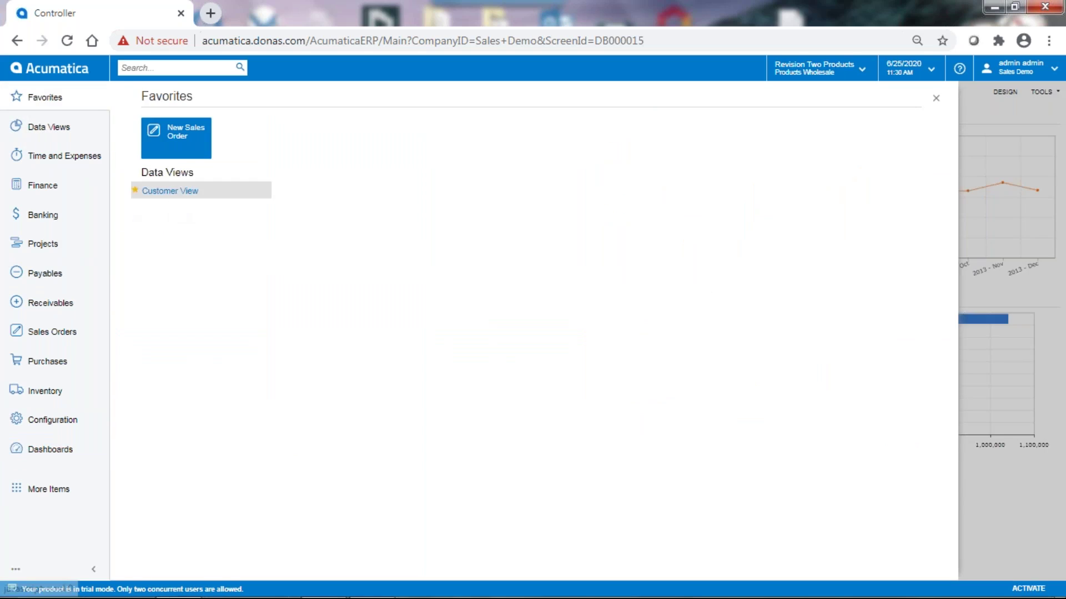
left_click(167, 191)
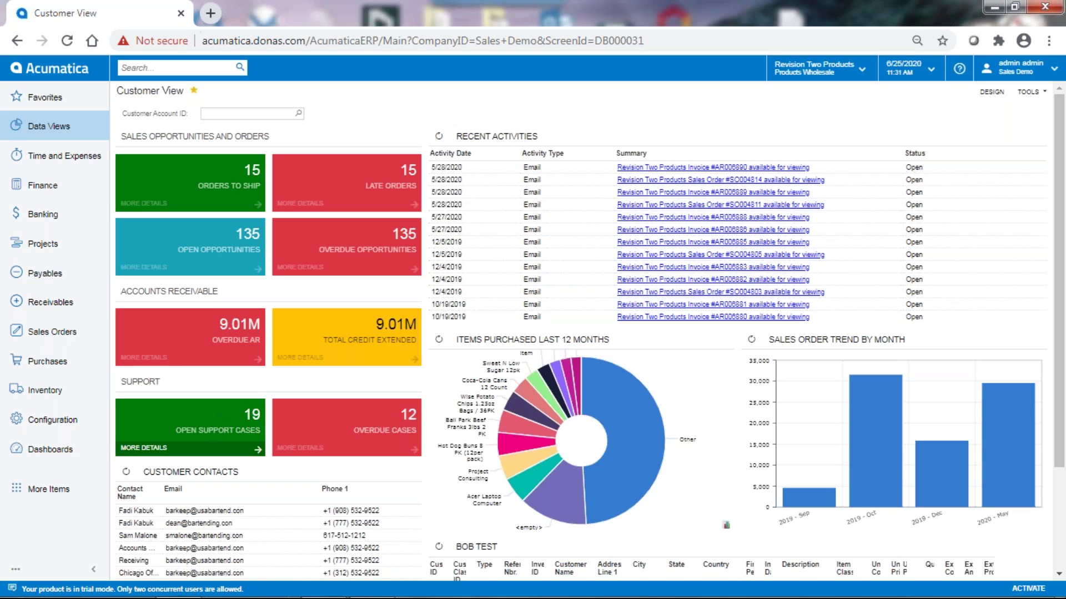
left_click(252, 414)
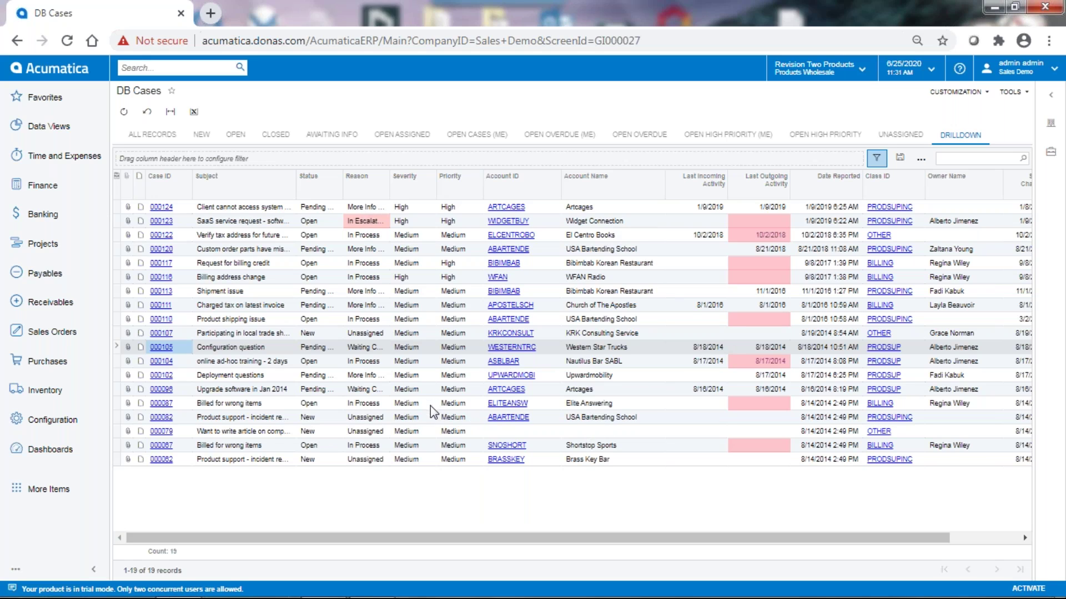
left_click(152, 135)
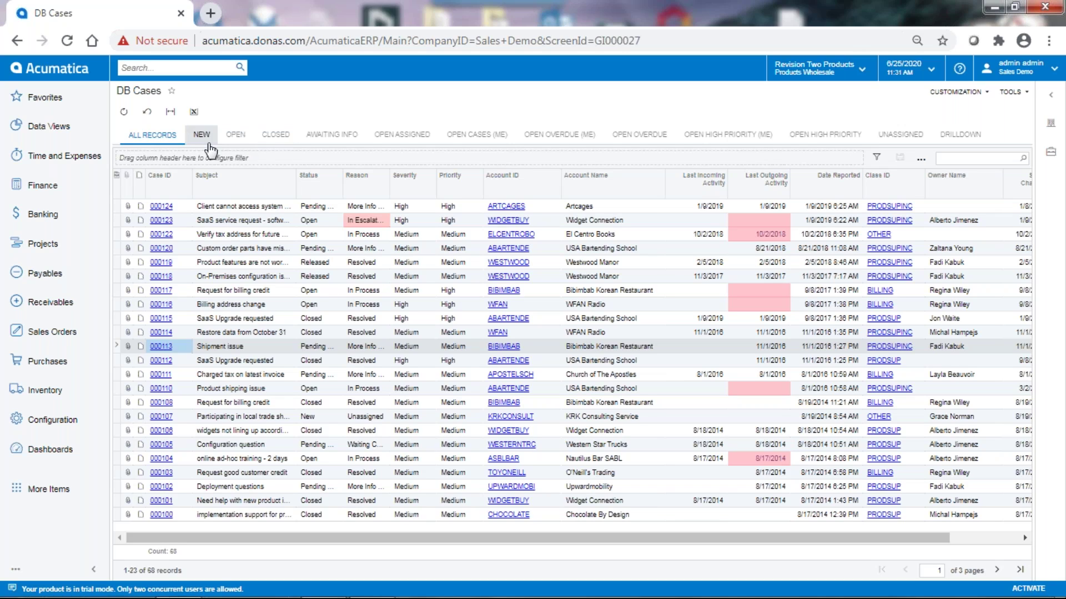
left_click(319, 135)
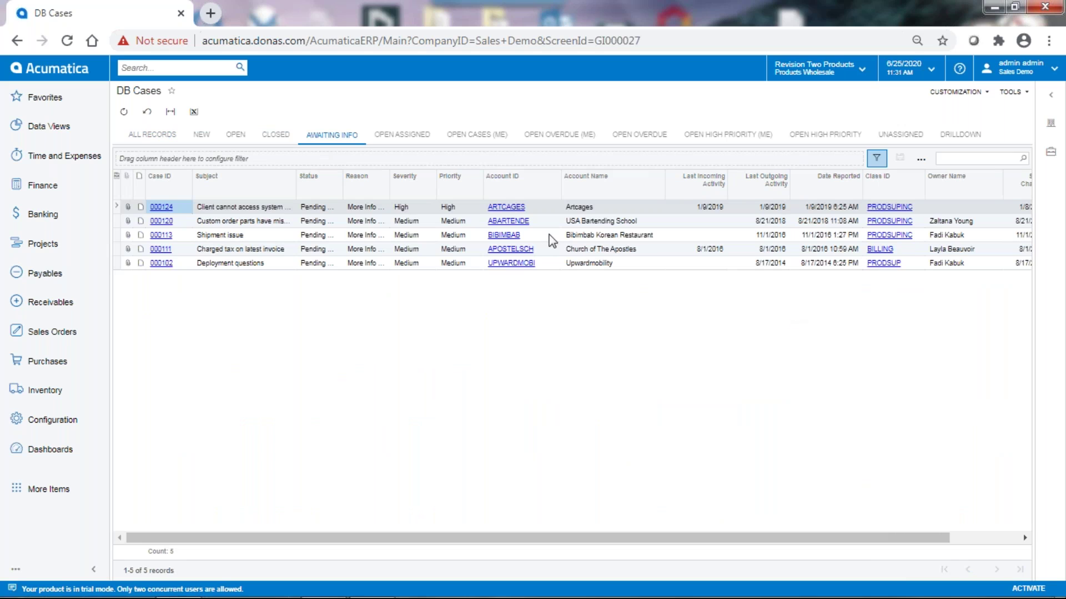
Step: Drill into the open opportunities from the Customer View dashboard and review the won opportunities and all records
left_click(17, 41)
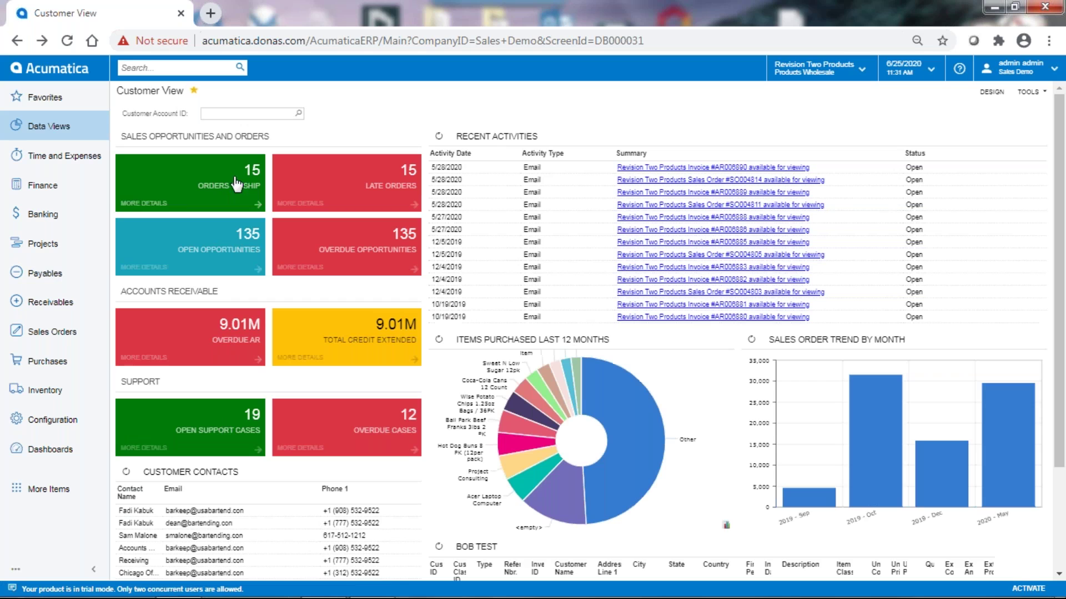
left_click(219, 244)
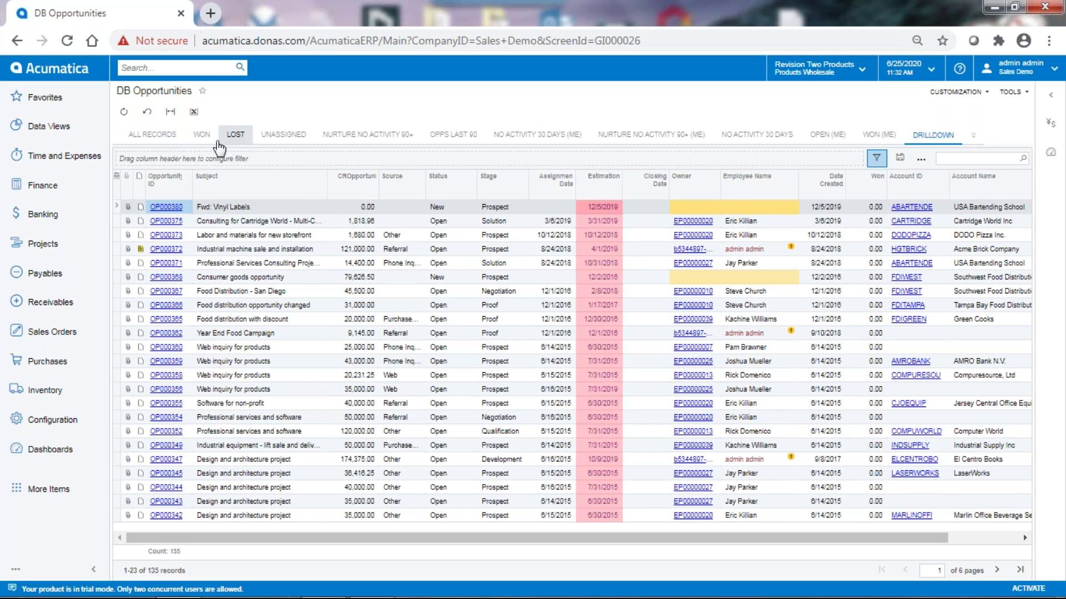
left_click(203, 136)
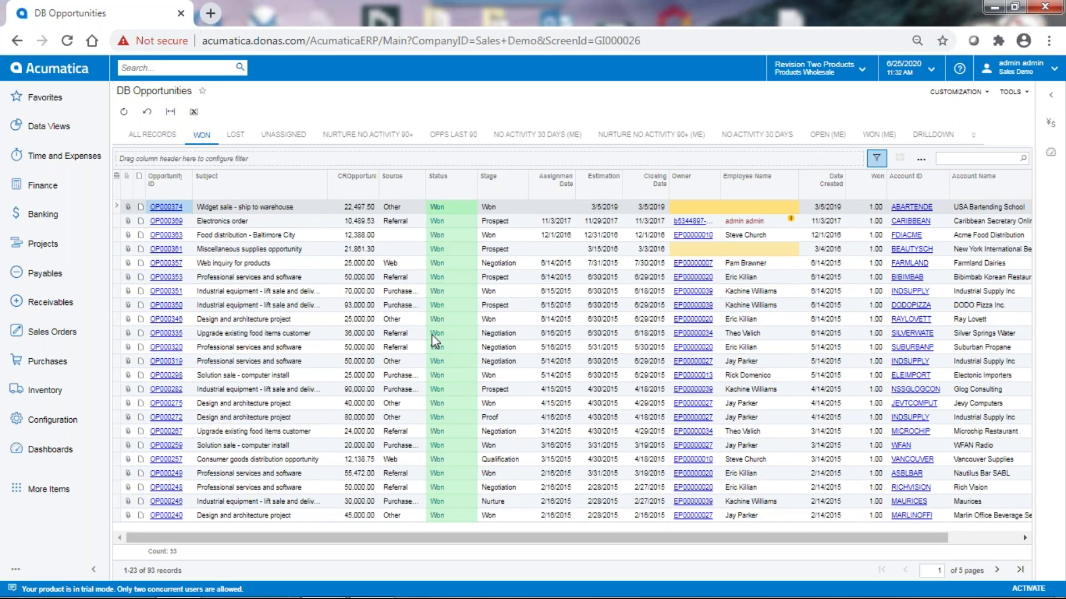
left_click(152, 135)
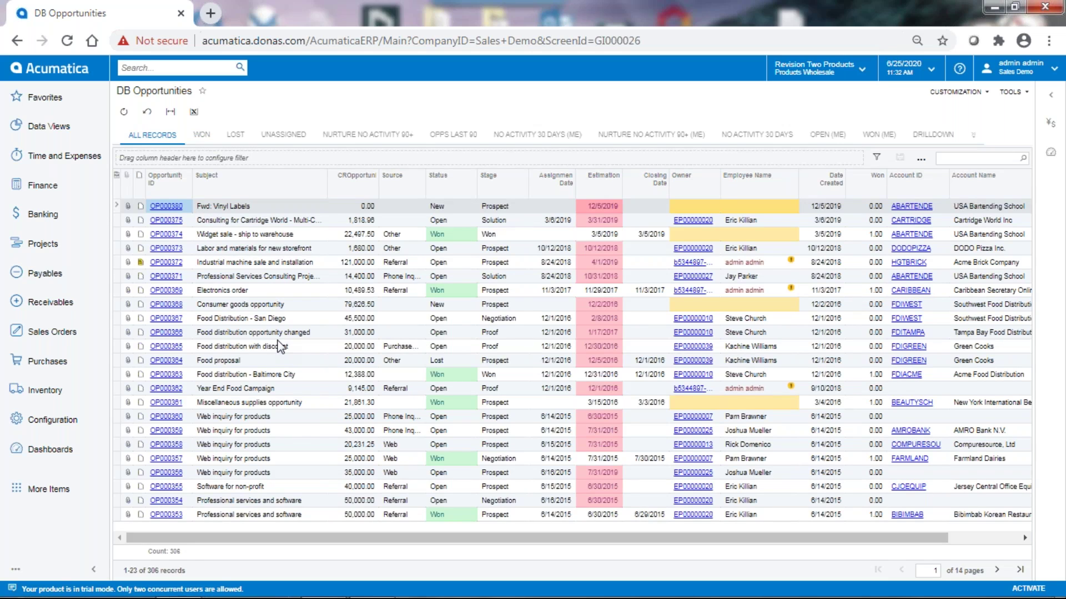
Step: Filter the opportunities list by the Status column, leaving only Won selected among New, Lost, Open and Won
left_click(473, 178)
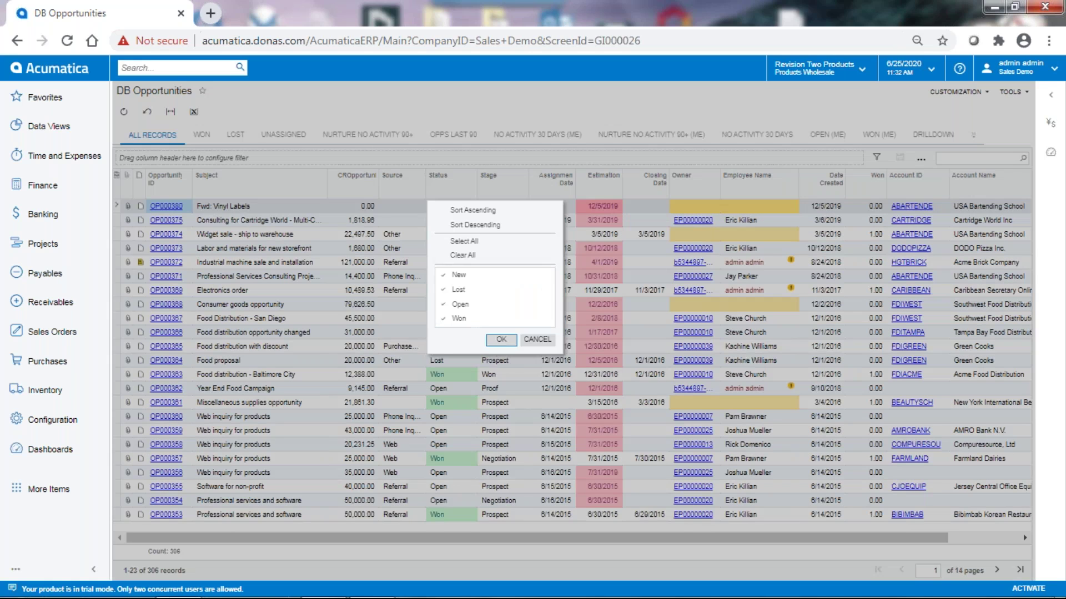
left_click(444, 304)
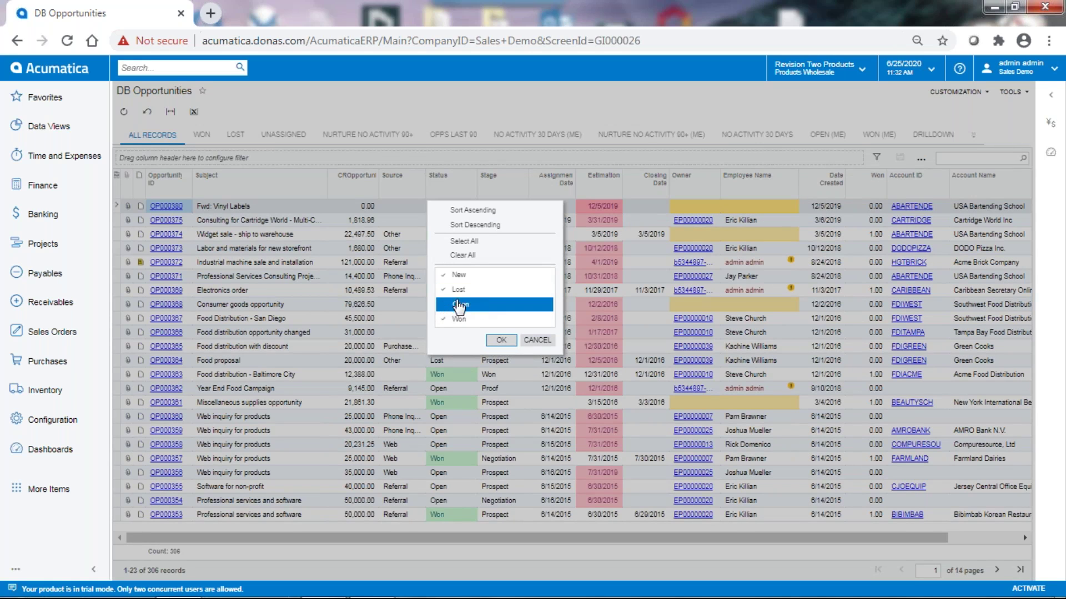
left_click(446, 277)
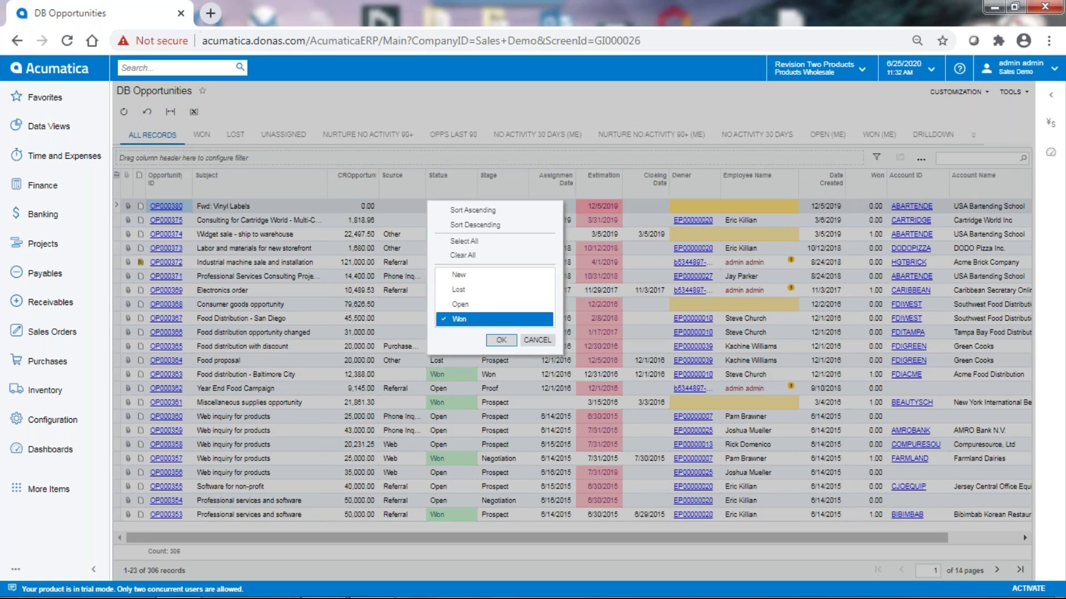
left_click(501, 340)
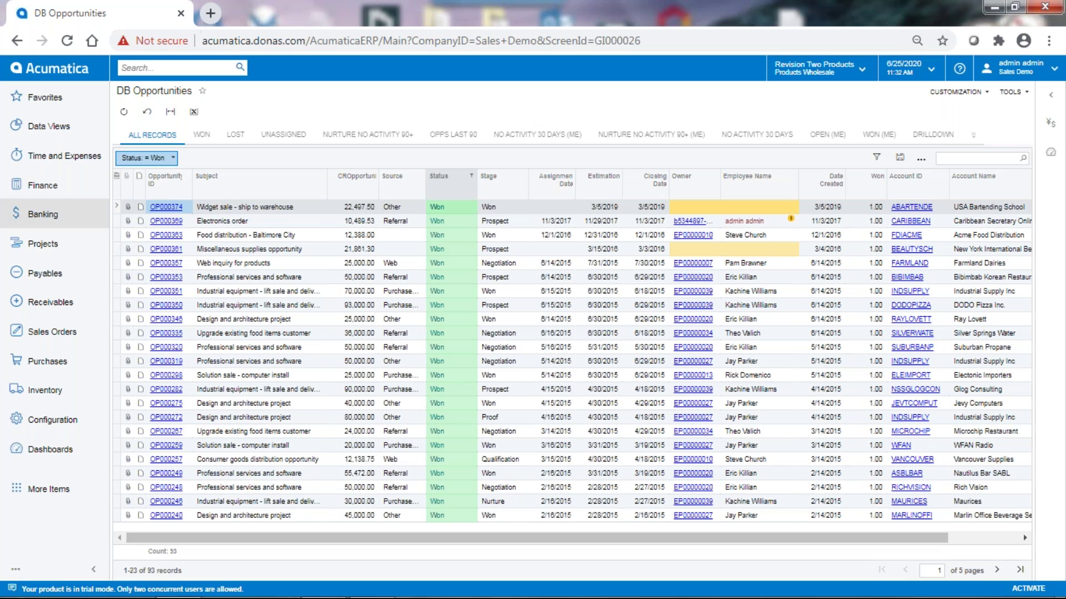
Step: Define an advanced filter condition on the opportunities list with Status Equals Won and apply it
left_click(877, 158)
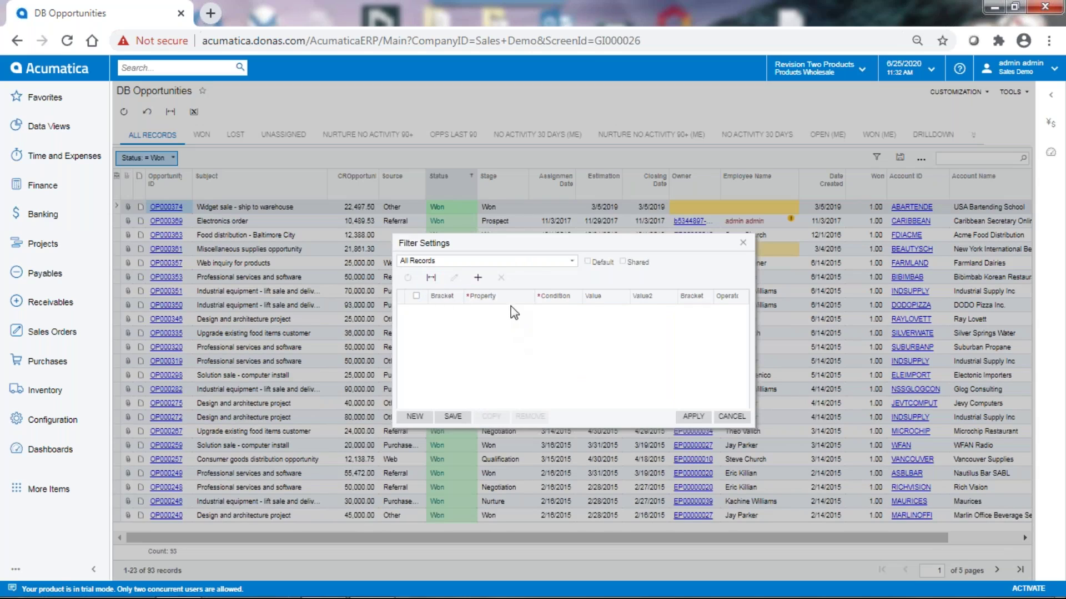
left_click(414, 418)
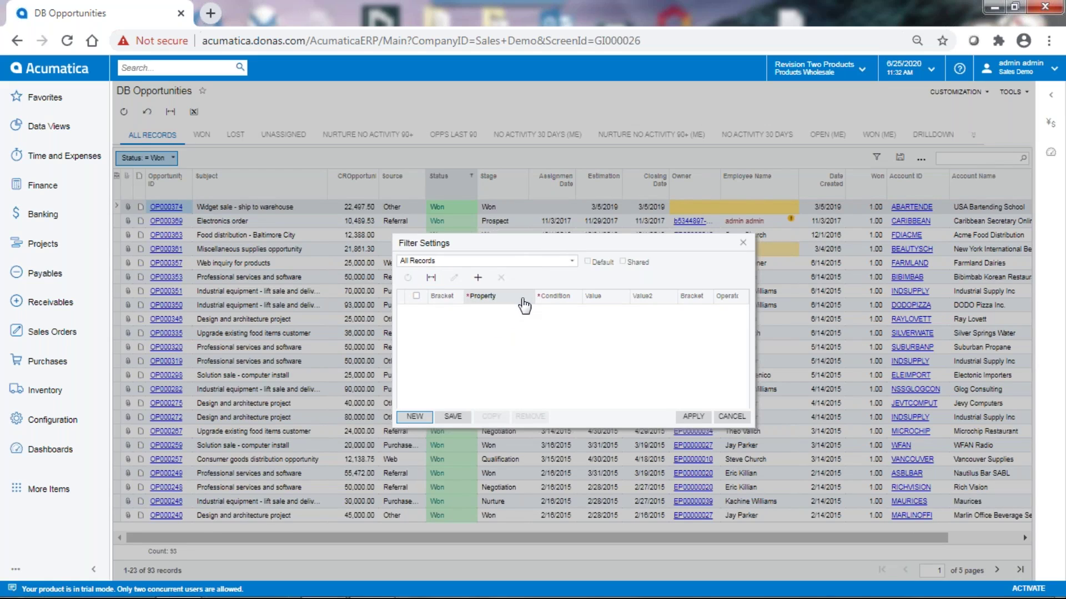
left_click(532, 319)
left_click(491, 312)
type("sa")
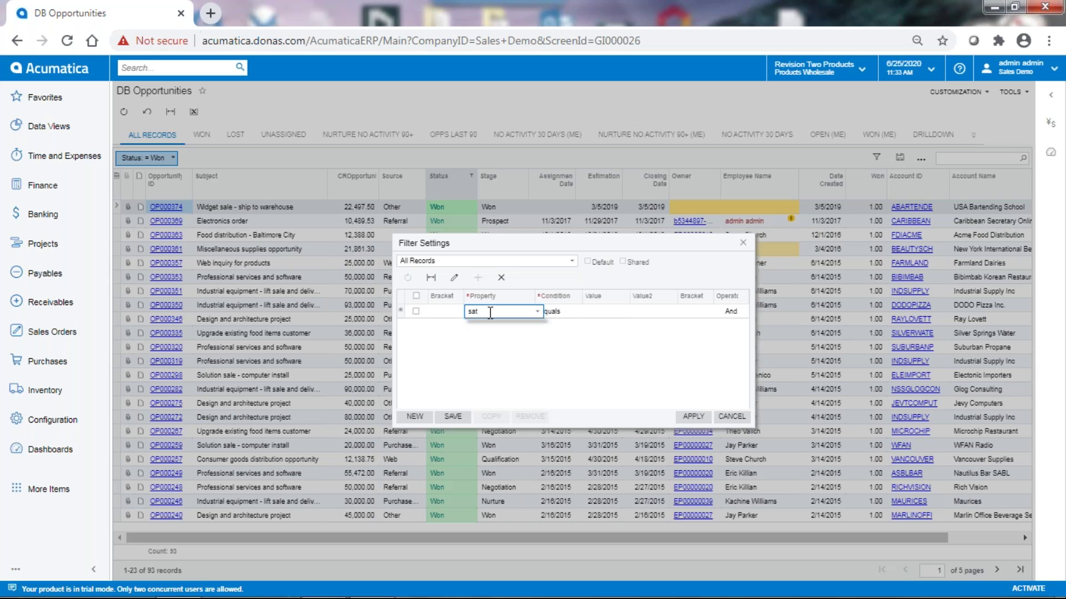
key("BackSpace")
type("ta")
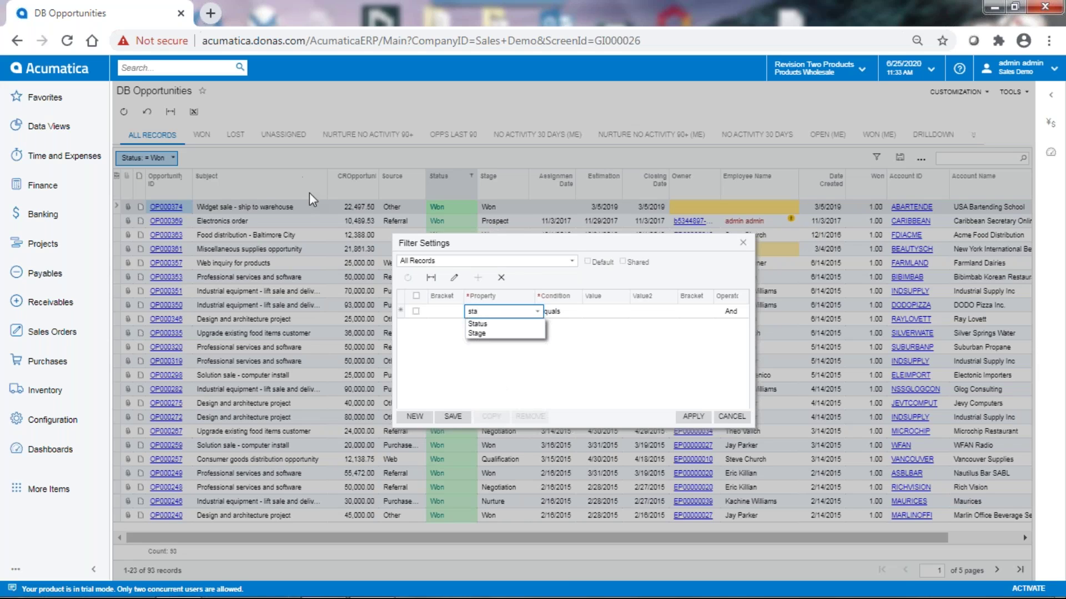
left_click(478, 324)
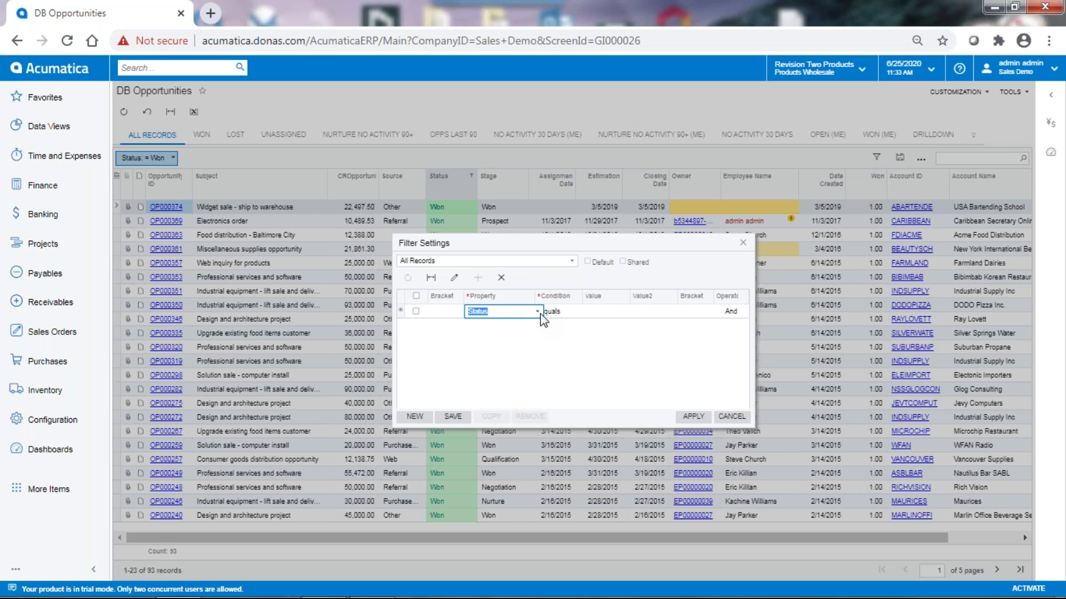
left_click(601, 318)
left_click(634, 313)
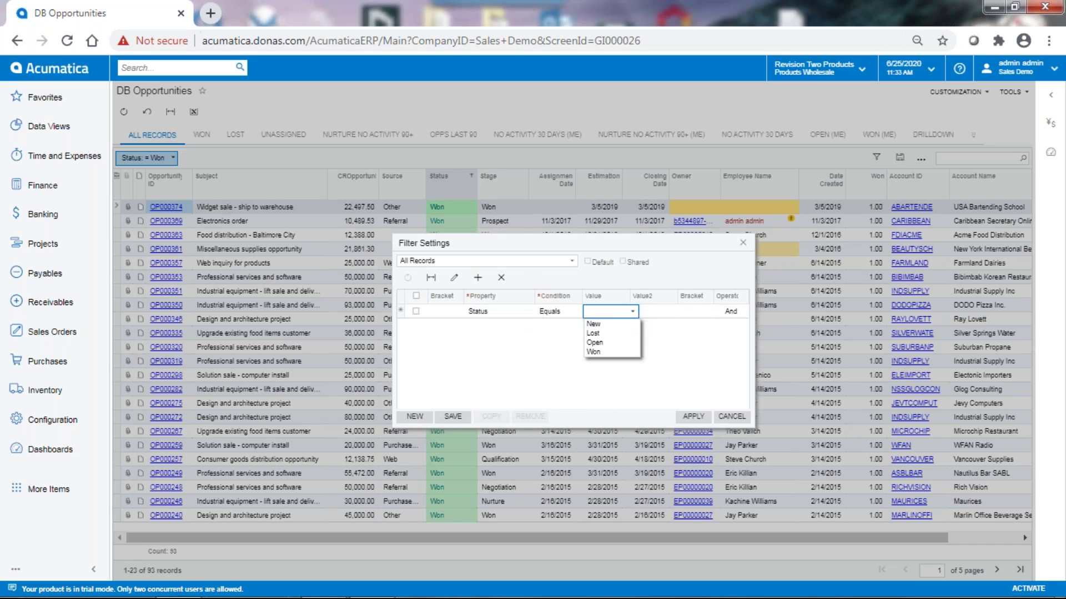
left_click(616, 352)
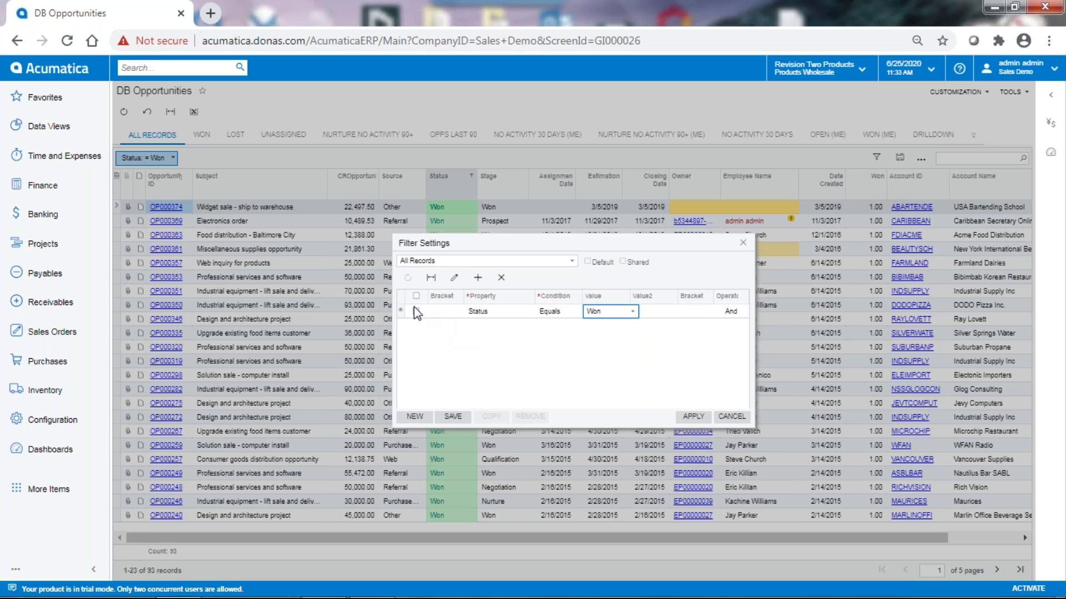
left_click(692, 418)
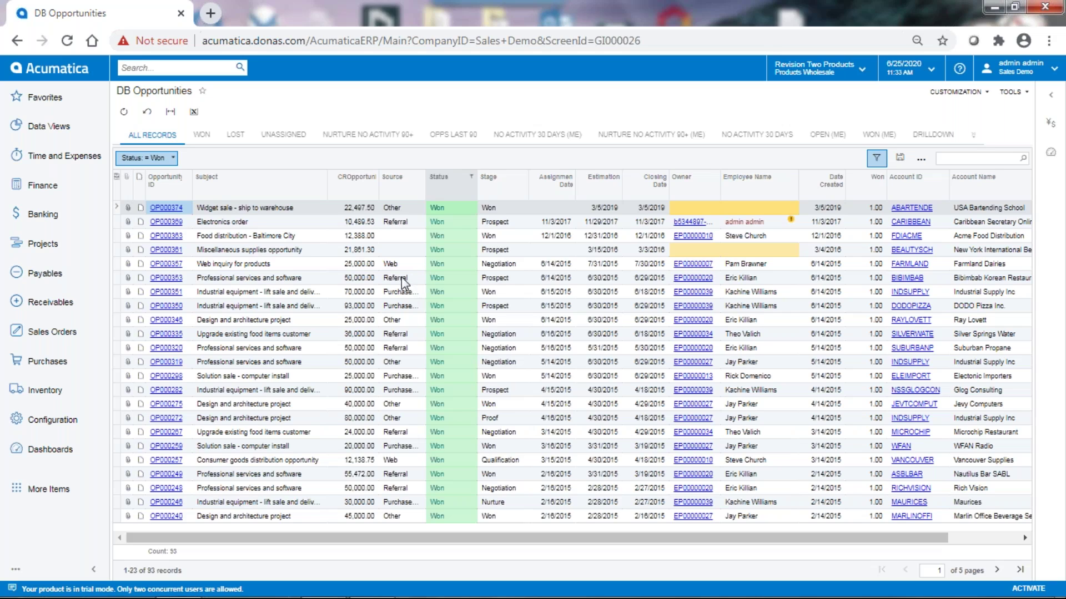
Step: Move the Status column ahead of the Opportunity ID column and look across the remaining columns
mouse_move(168, 597)
mouse_move(456, 195)
left_mouse_down()
mouse_move(123, 190)
mouse_move(159, 193)
left_mouse_up()
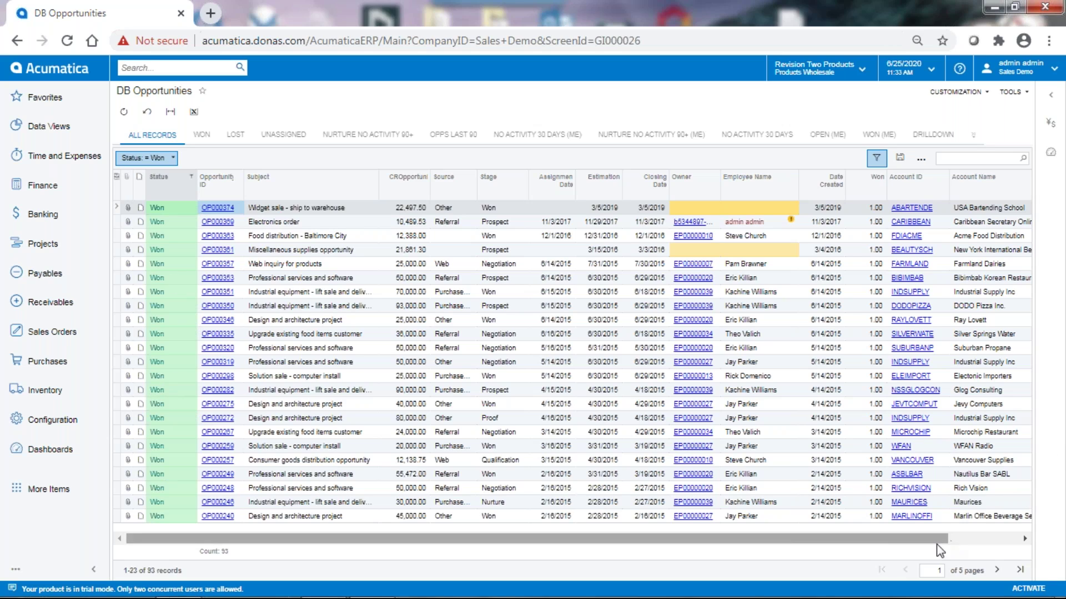
left_click_drag(676, 543, 748, 542)
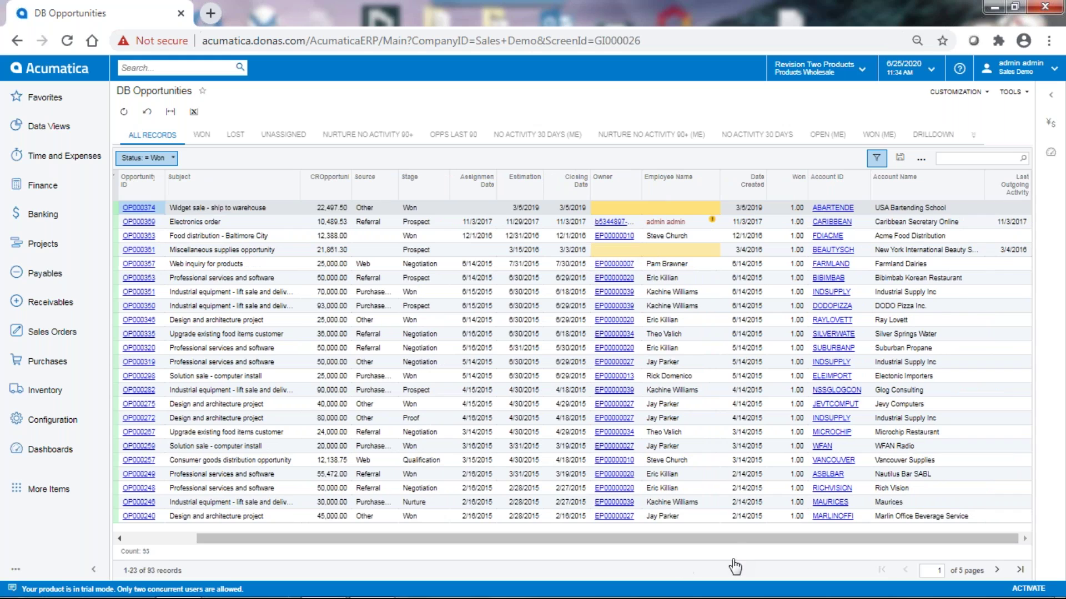
left_click_drag(742, 546, 643, 548)
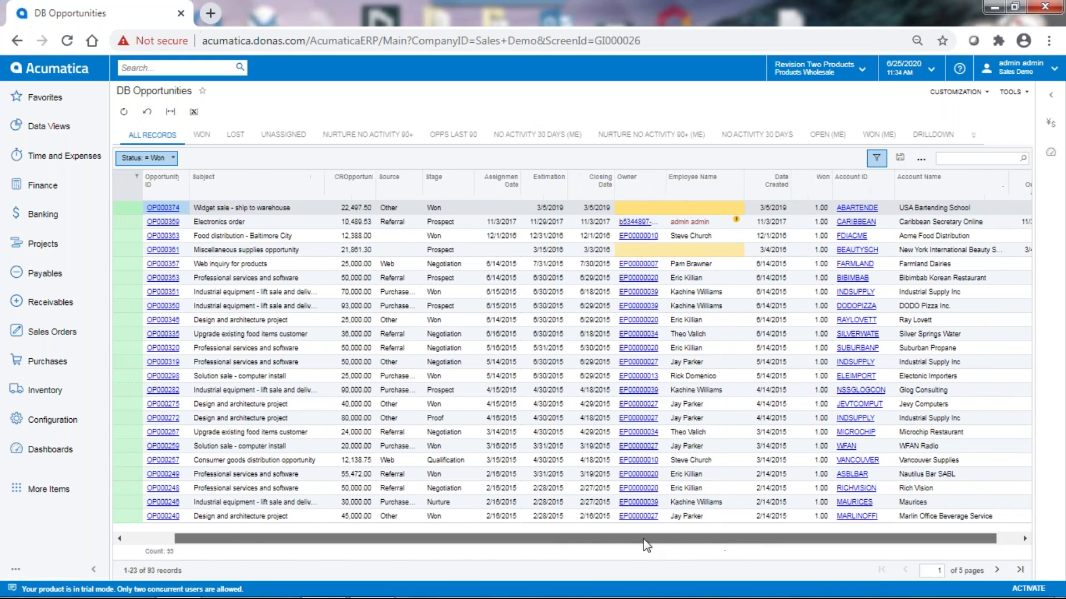
Step: Remove the Last Outgoing Activity column from the opportunities list through the column configuration
left_click(117, 177)
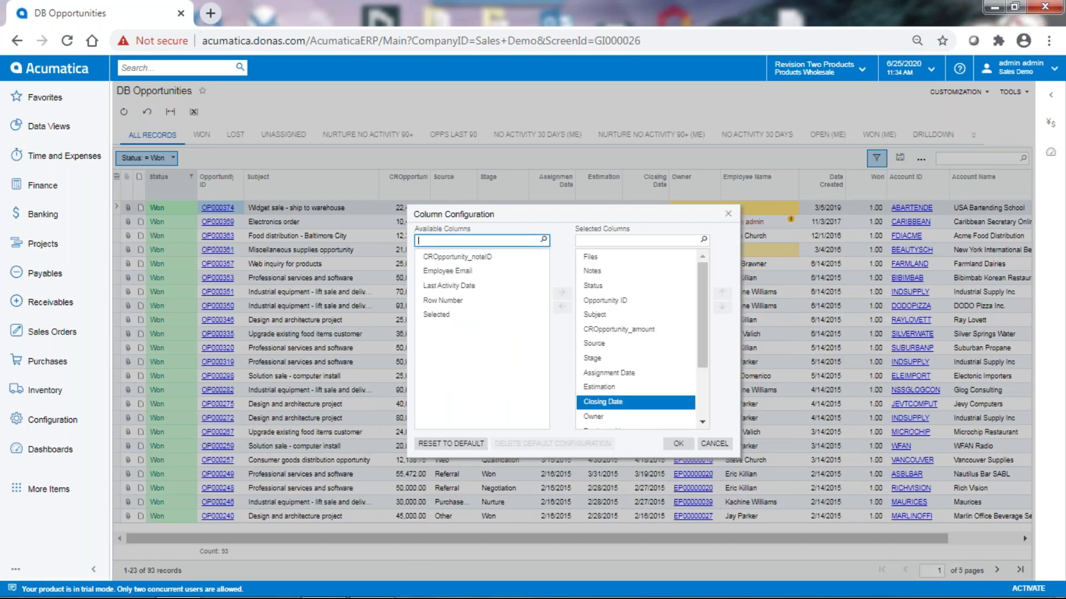
left_click_drag(702, 330, 704, 380)
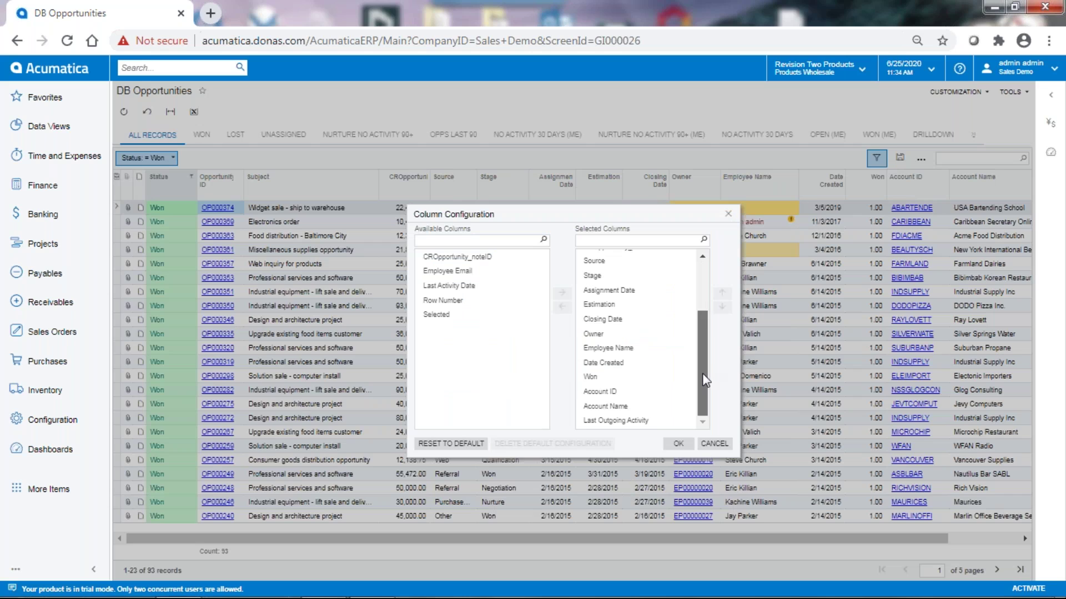
left_click(632, 422)
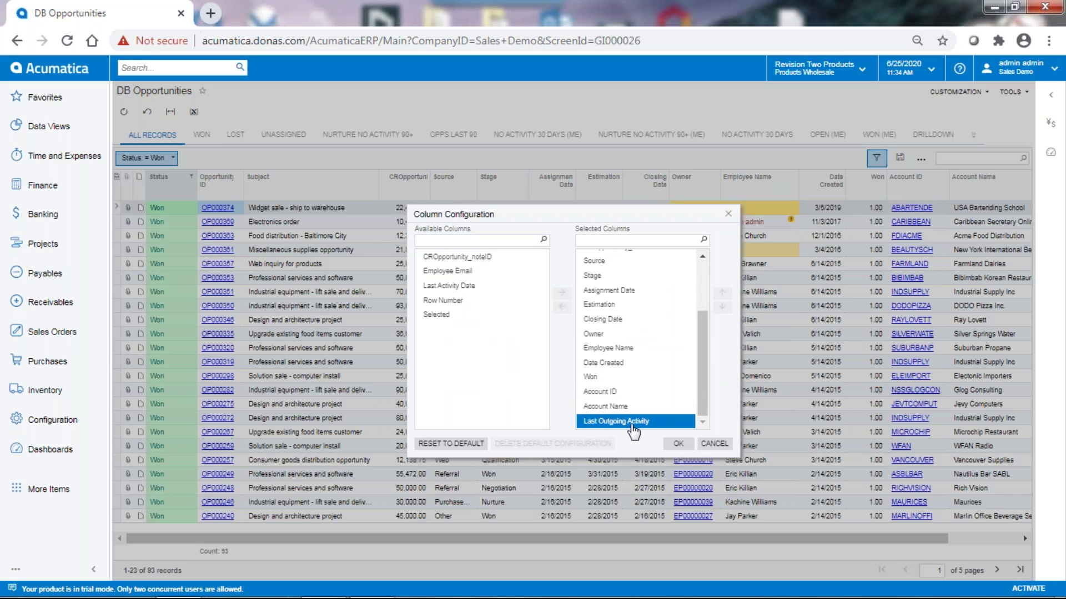
left_click(561, 309)
left_click(602, 261)
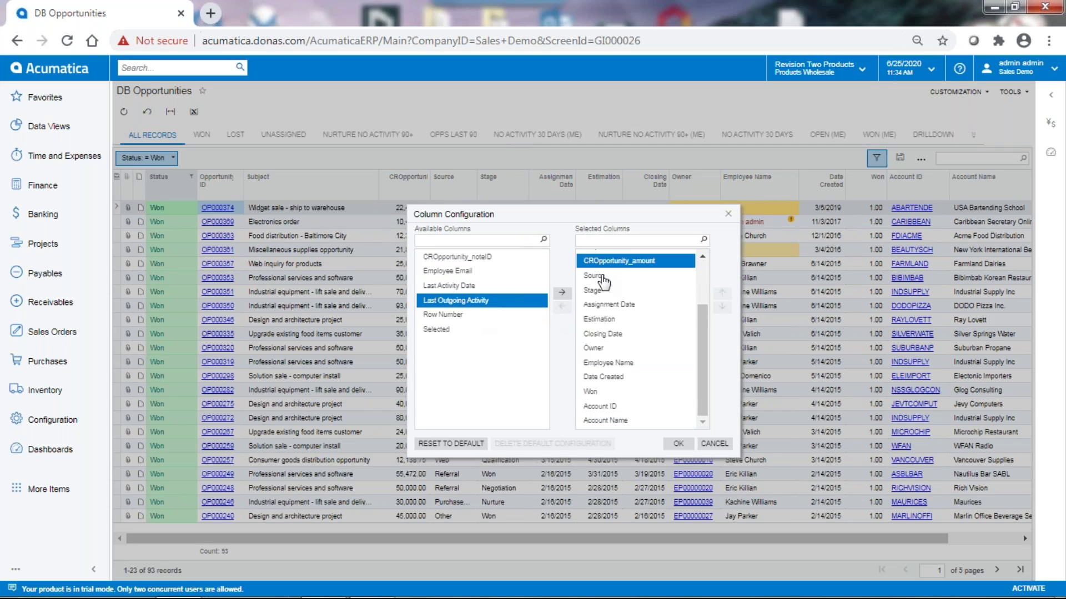
left_click(679, 444)
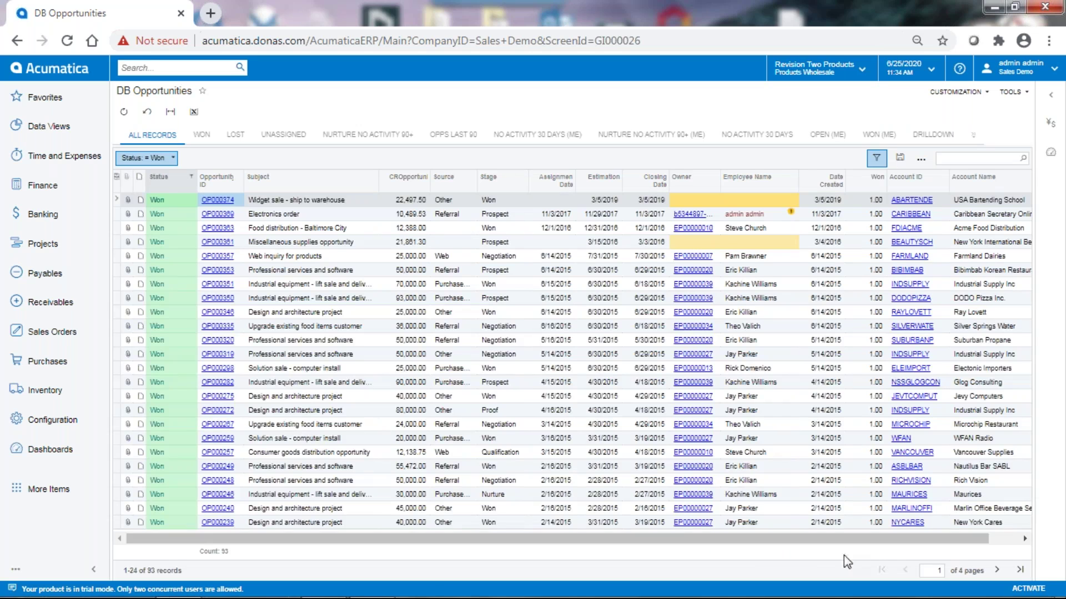
left_click_drag(897, 539, 782, 543)
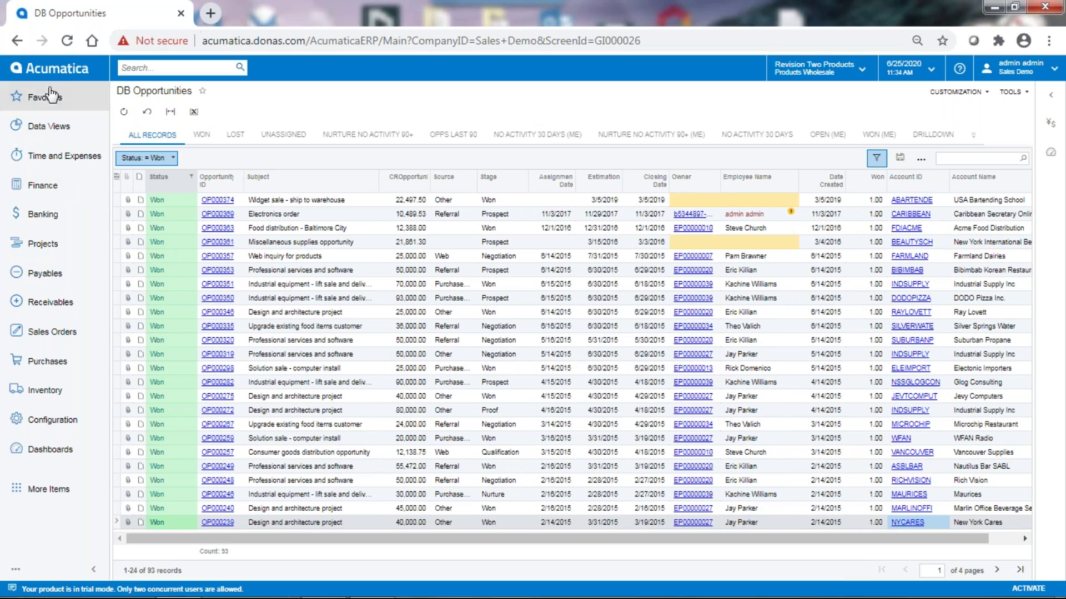
Step: Drill into the open support cases from the favorite Customer View and return to the dashboard
left_click(32, 99)
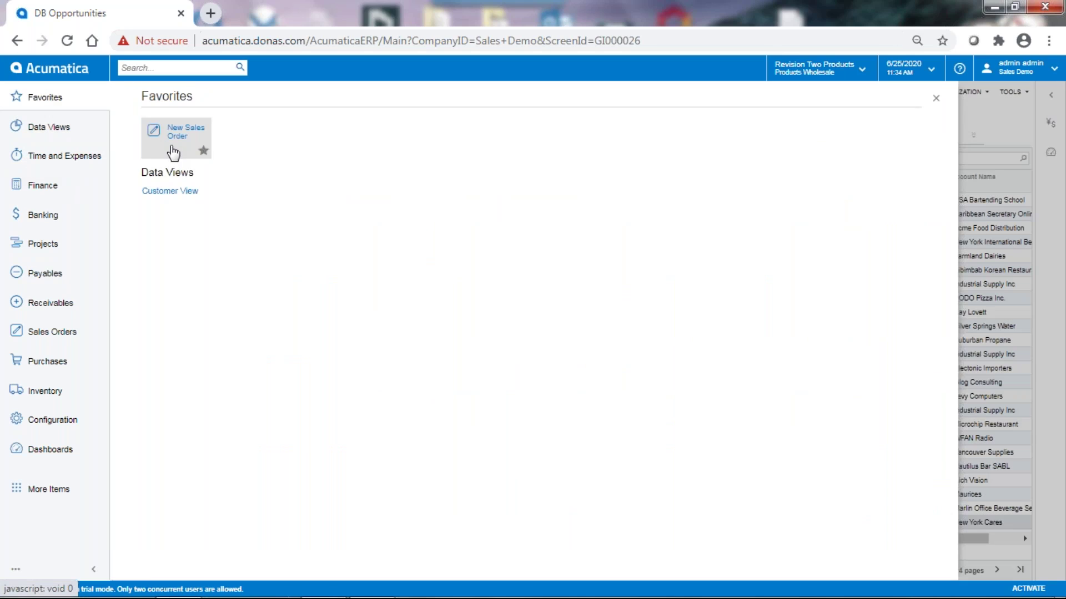
left_click(172, 192)
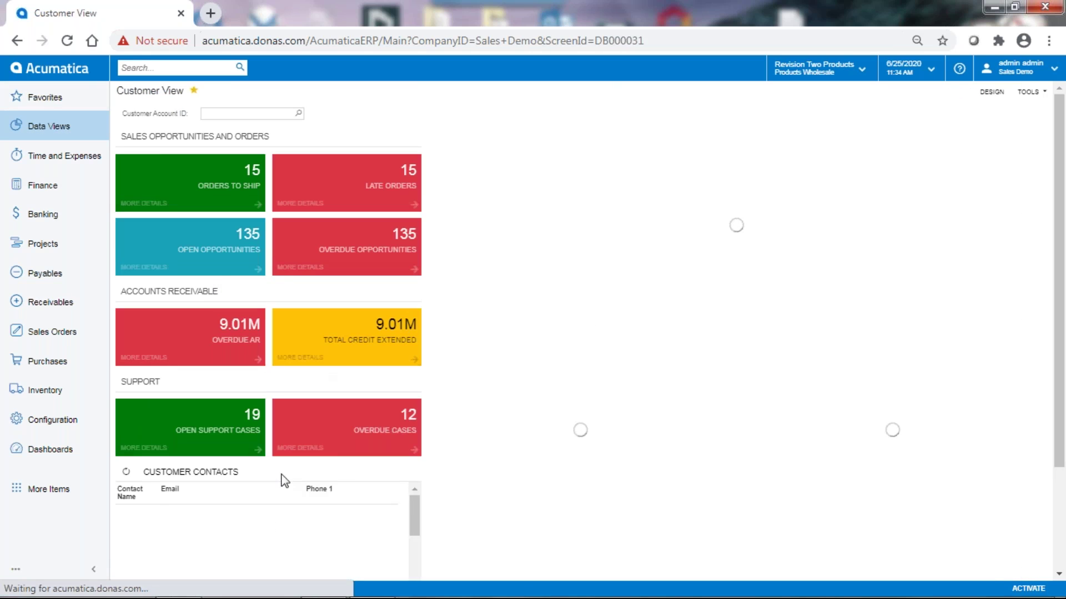
left_click(223, 430)
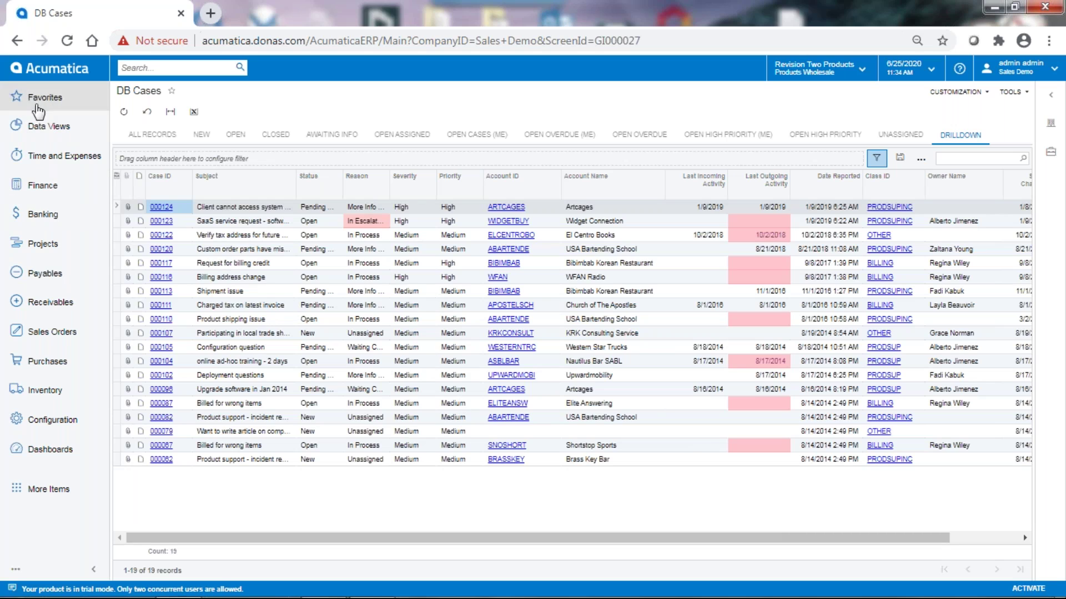
left_click(21, 45)
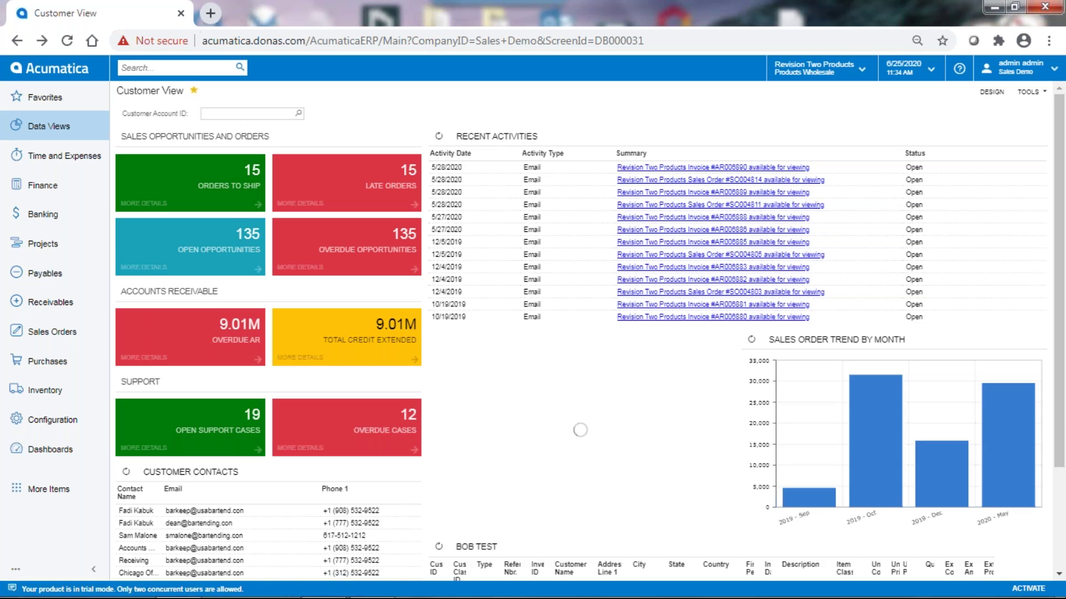
Step: Search the customer accounts for "usa" and limit the Customer View dashboard to USA Bartending School
left_click(223, 115)
type("USA")
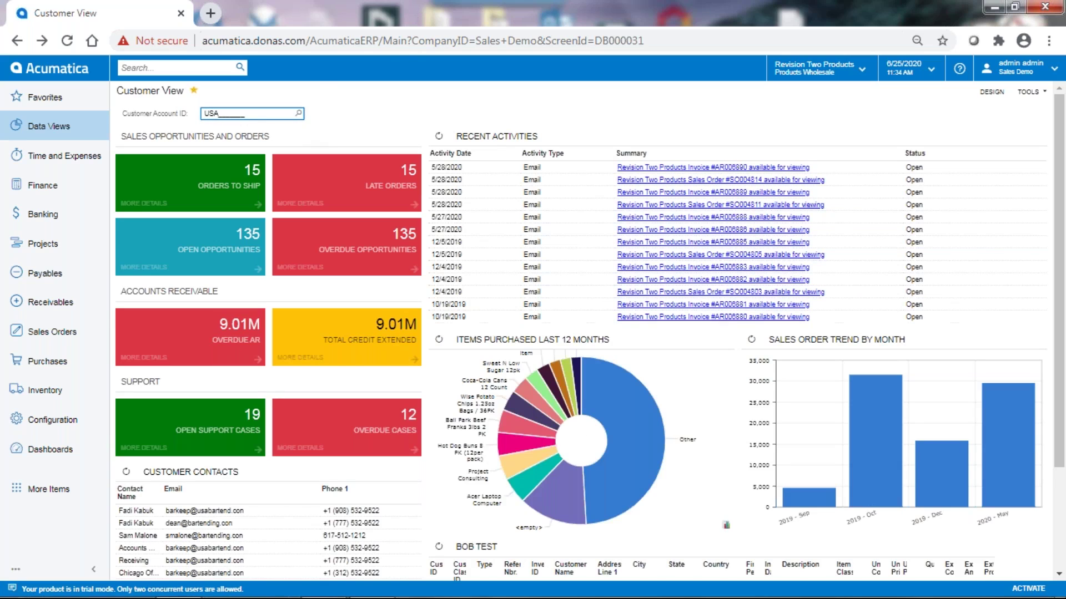
left_click(299, 113)
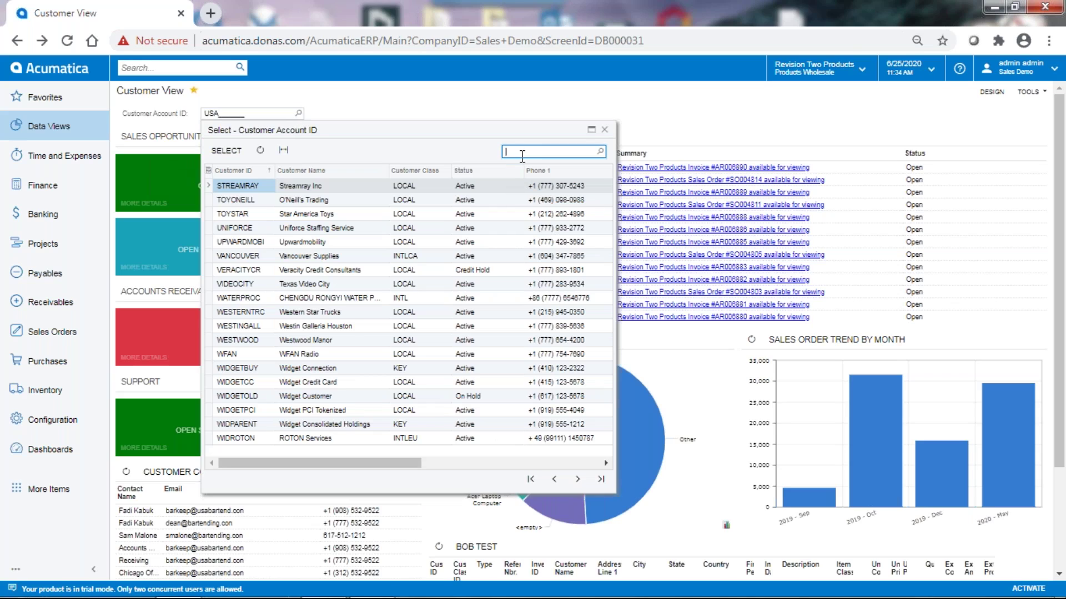
type("usa")
left_click(244, 186)
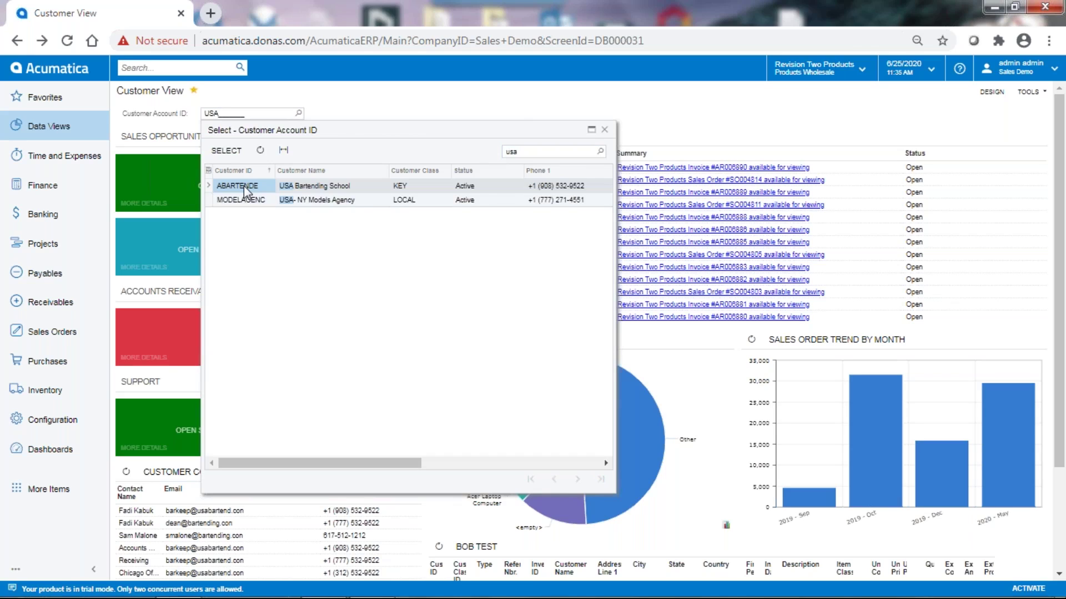
double_click(249, 188)
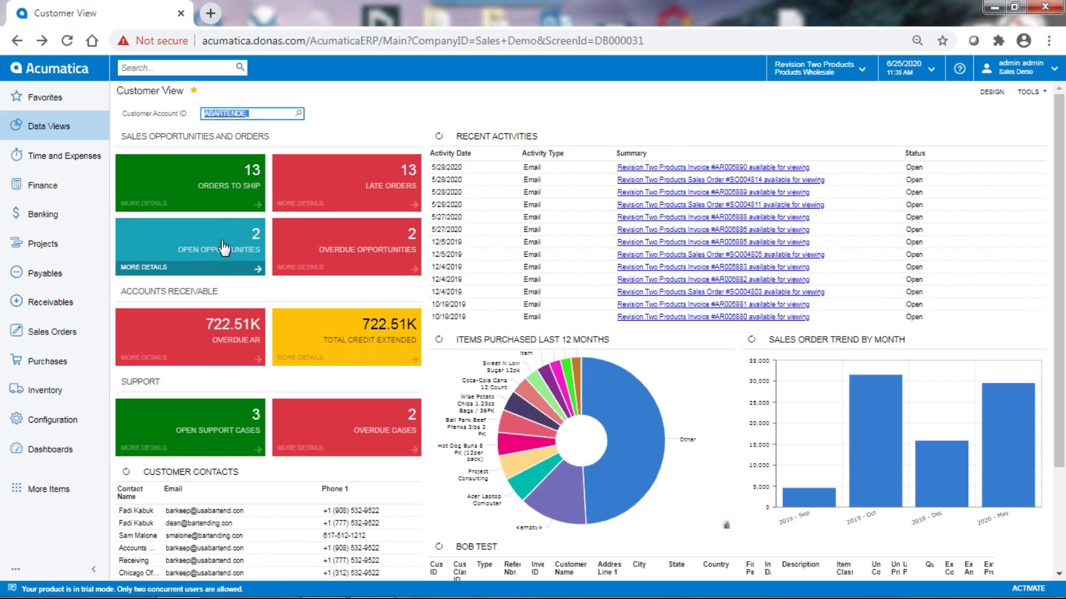
Step: Show the legend of the Items Purchased Last 12 Months chart and hide the five items from Sweet N Low Sugar 12pk through Support hours
mouse_move(544, 366)
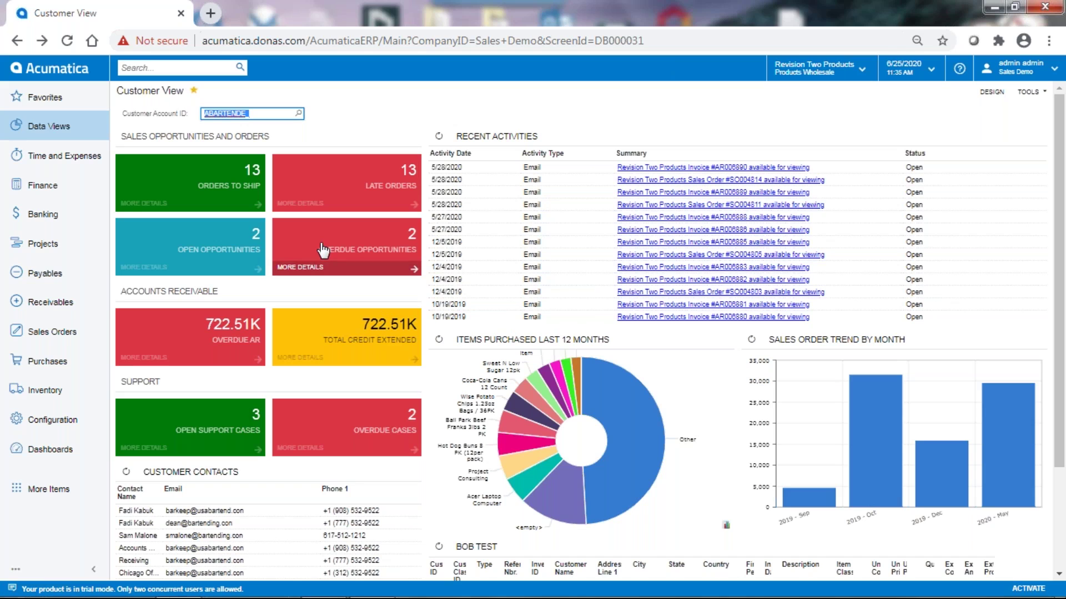
mouse_move(537, 392)
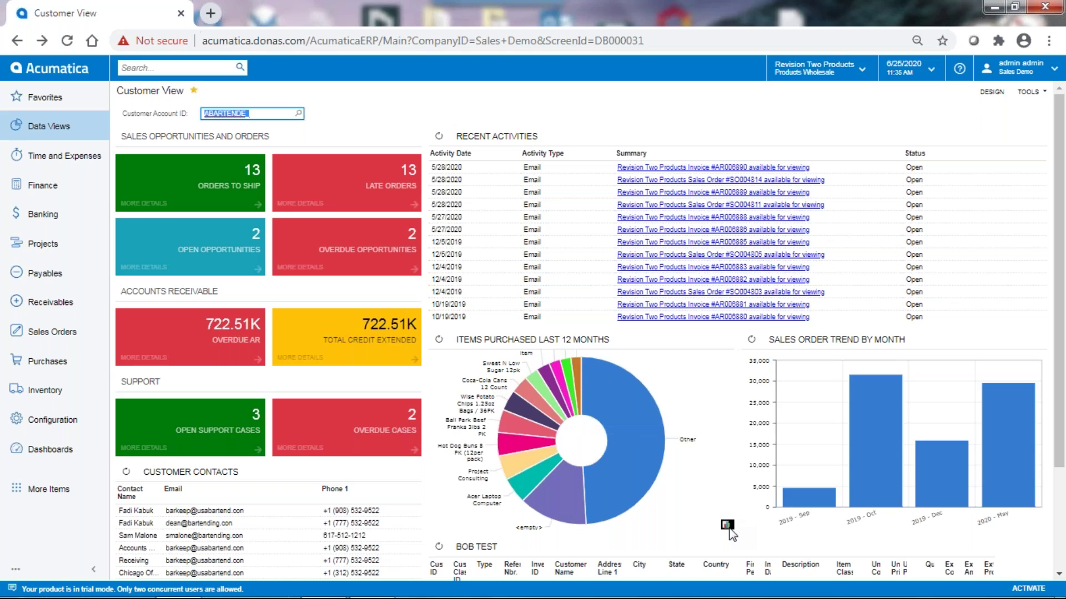
left_click(727, 525)
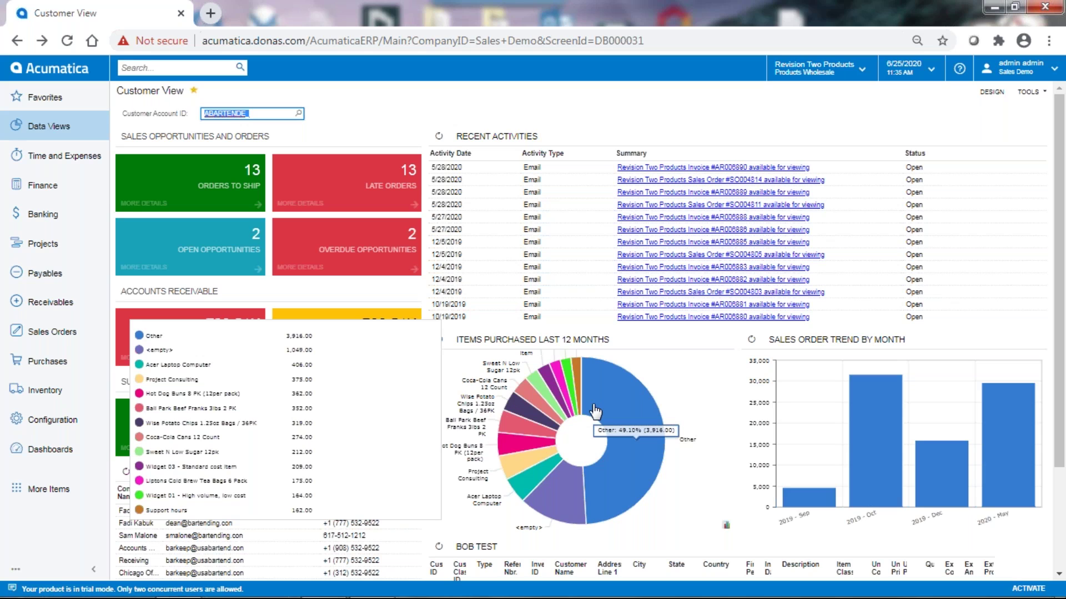
left_click(160, 460)
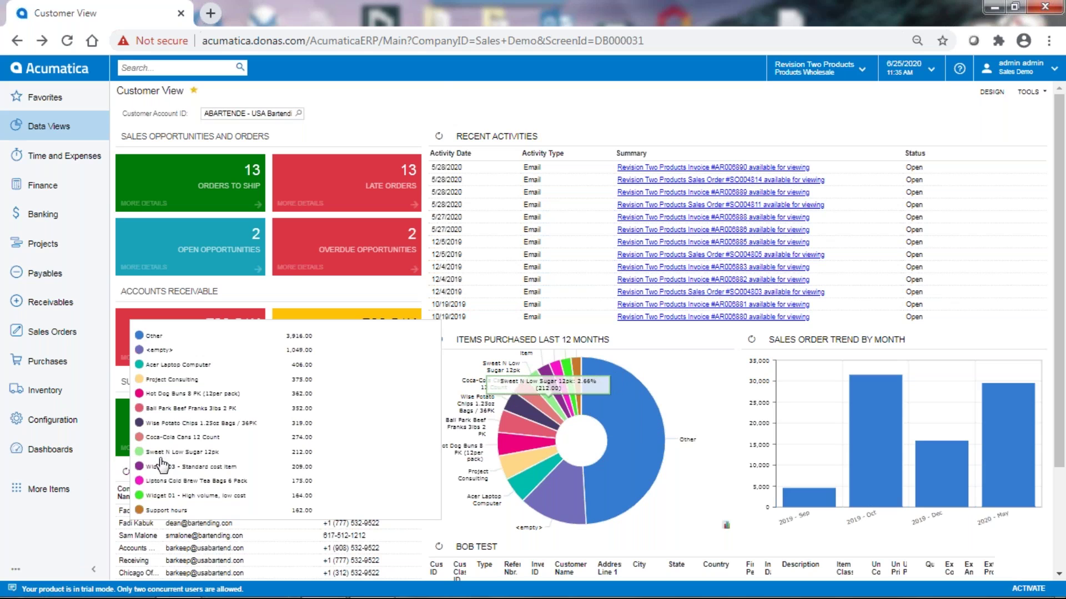
left_click(160, 460)
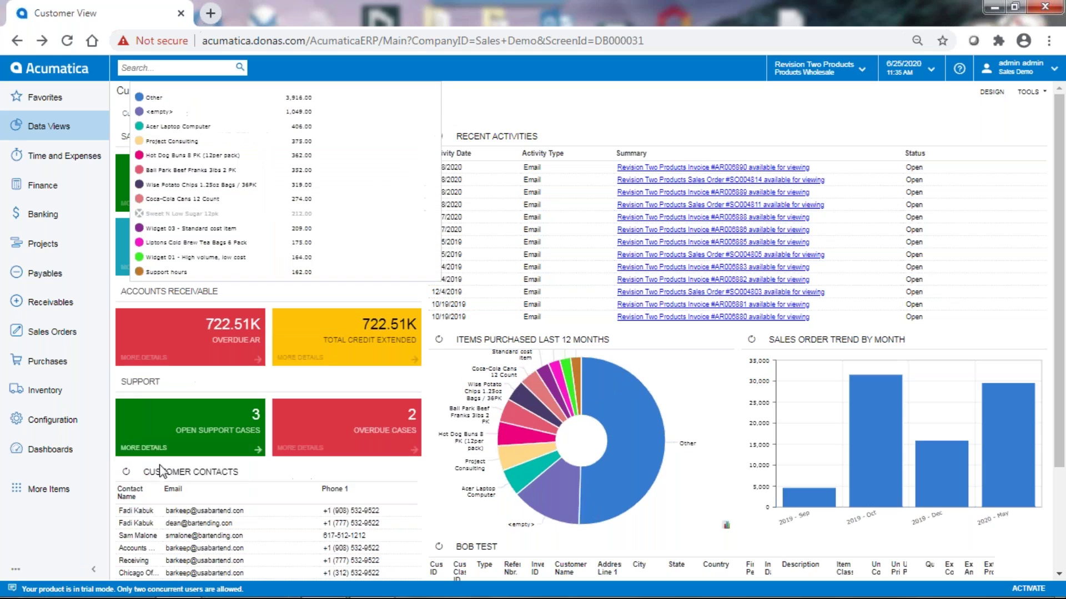
left_click(149, 228)
left_click(149, 243)
left_click(148, 257)
left_click(147, 276)
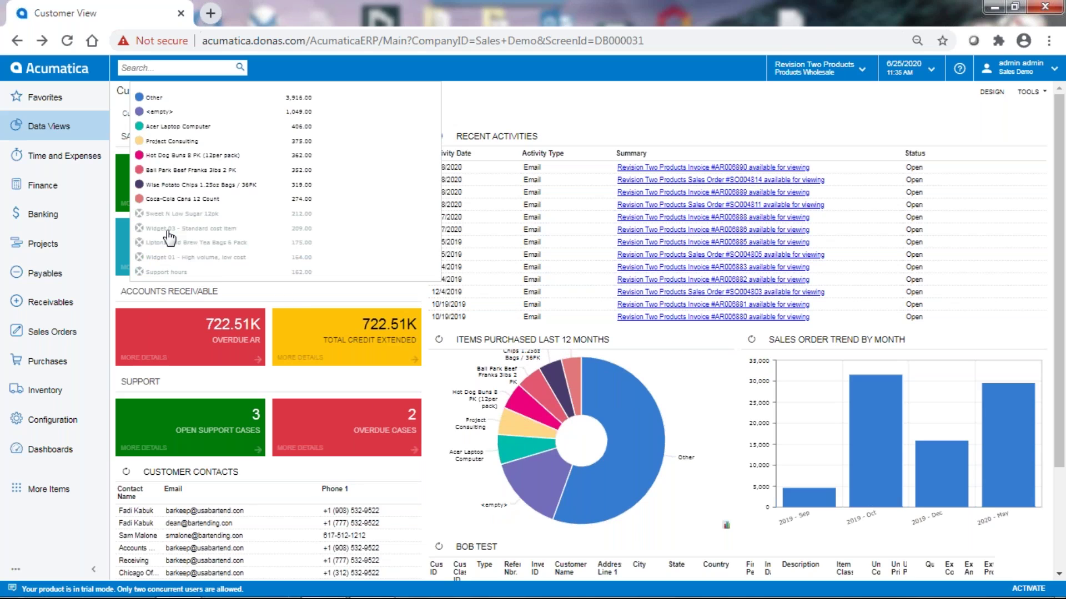
Step: Restore the five hidden items from Sweet N Low Sugar 12pk through Support hours in the Items Purchased Last 12 Months chart
left_click(146, 215)
left_click(146, 228)
left_click(147, 242)
left_click(147, 257)
left_click(151, 276)
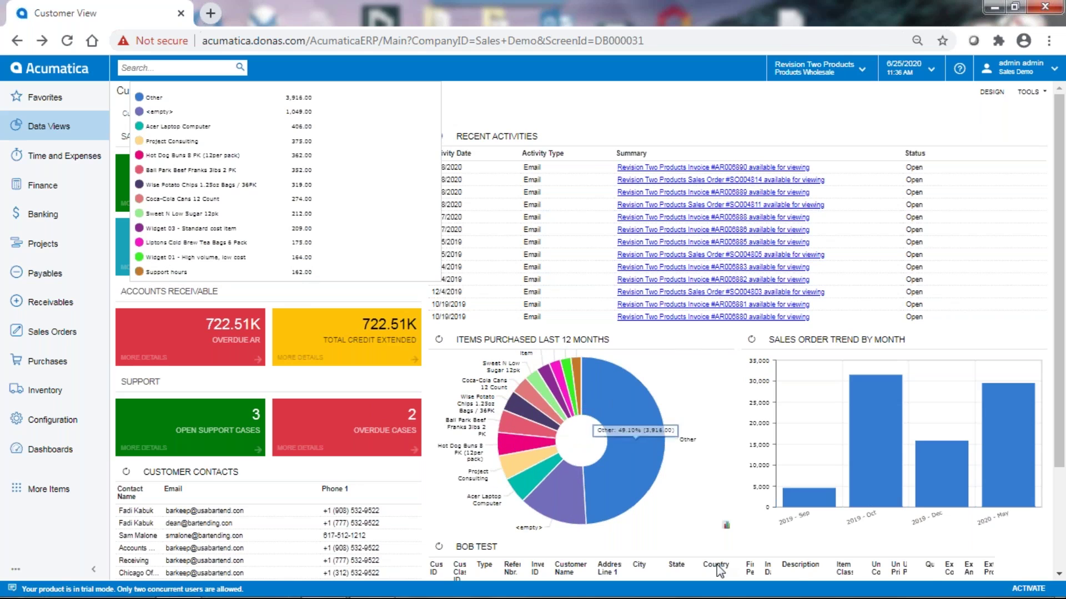
mouse_move(889, 454)
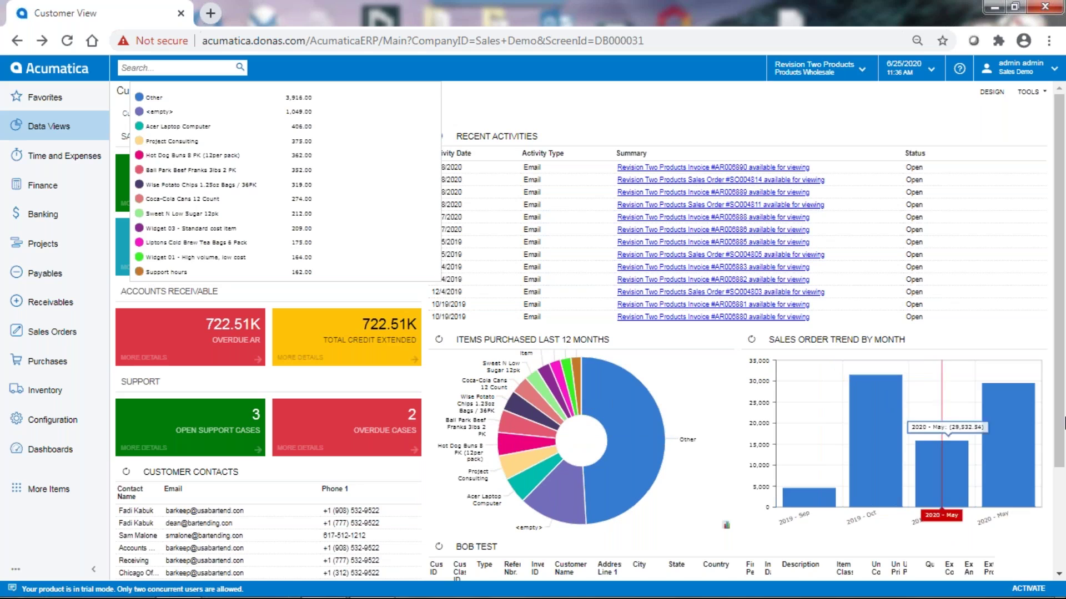
Step: Review the Bob Test widget's properties in dashboard design mode, then cancel them and leave design mode
left_click_drag(1061, 423, 1061, 462)
left_click(992, 92)
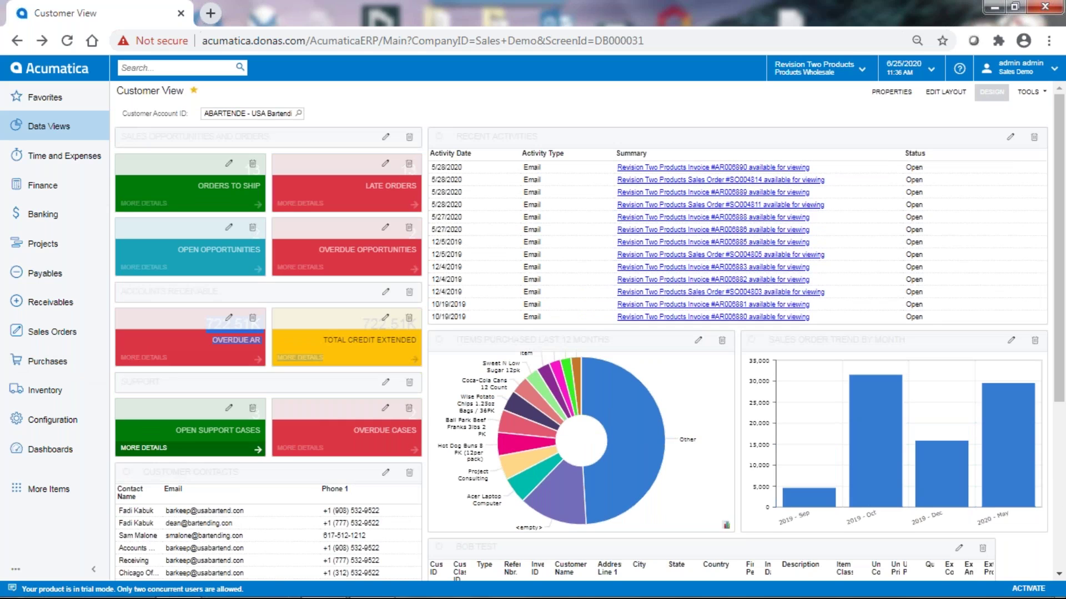
left_click_drag(273, 393, 205, 366)
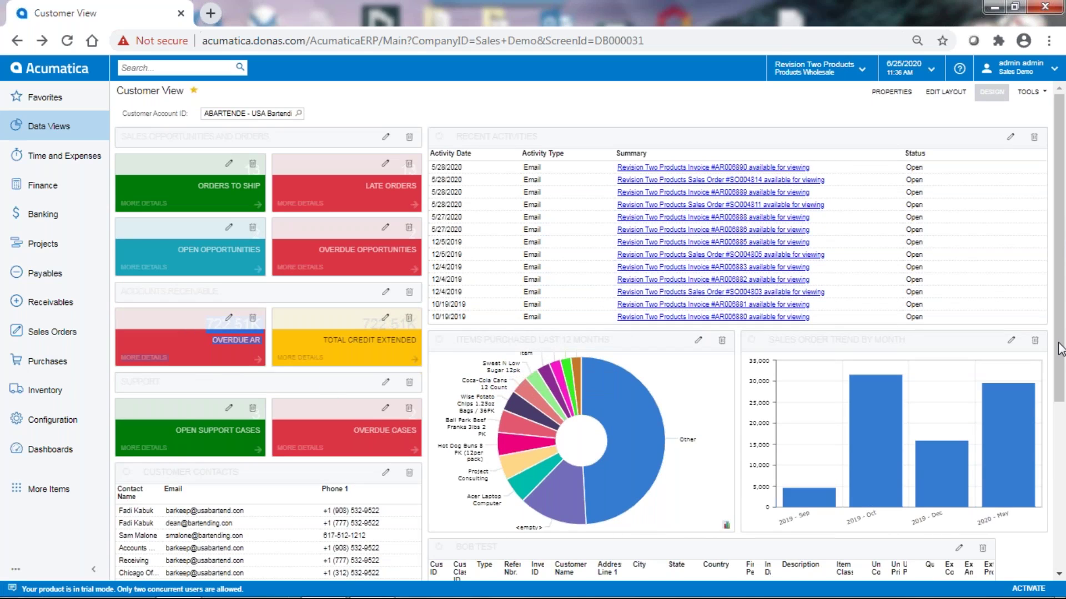
scroll(1060, 349, "down", 4)
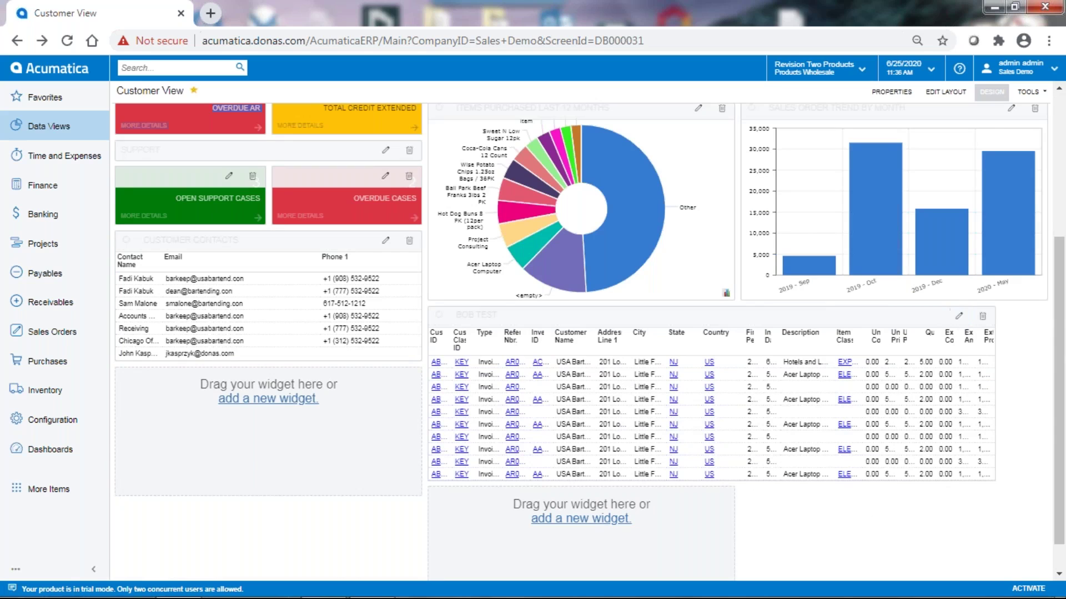
left_click(958, 316)
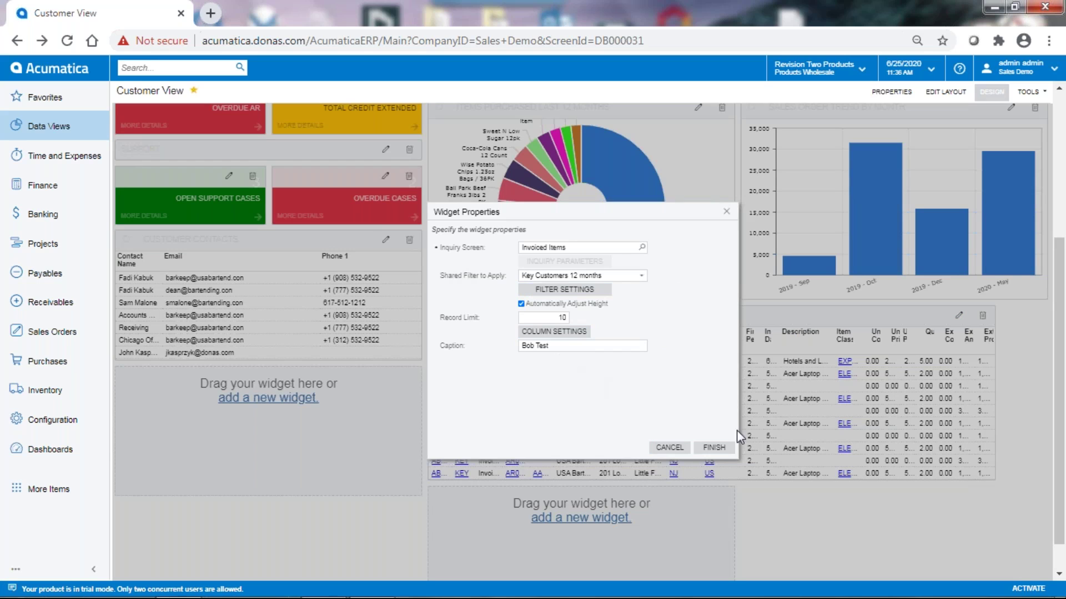
left_click(668, 447)
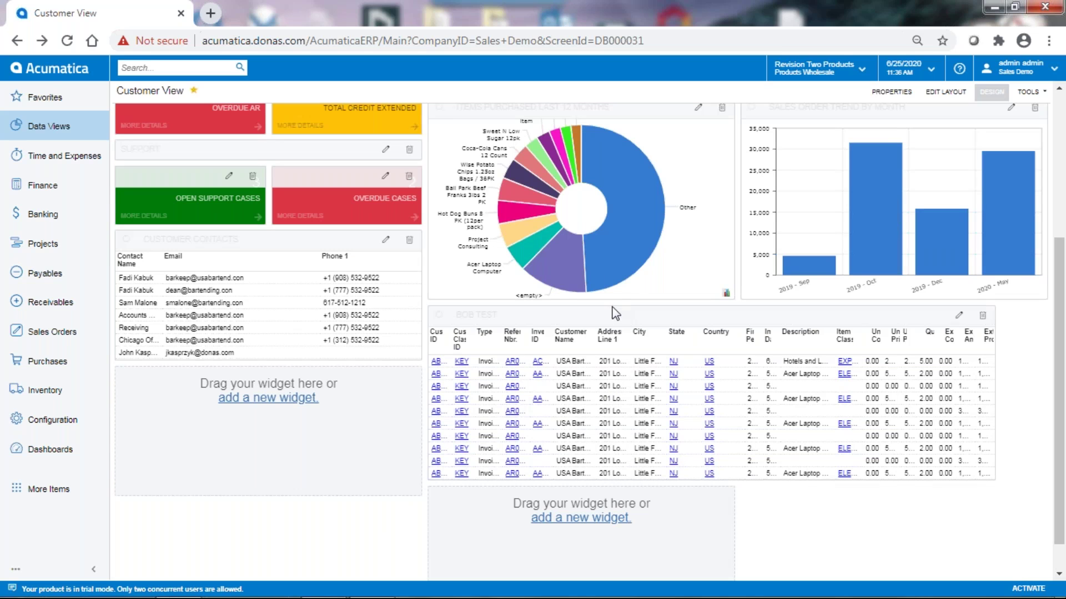
left_click_drag(1060, 387, 954, 169)
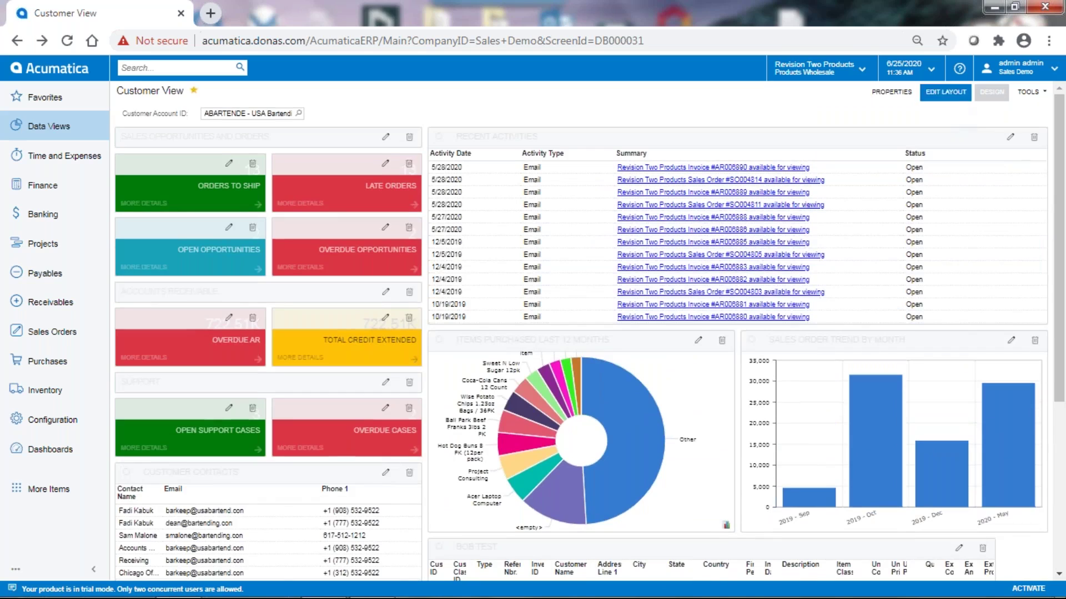
left_click(992, 97)
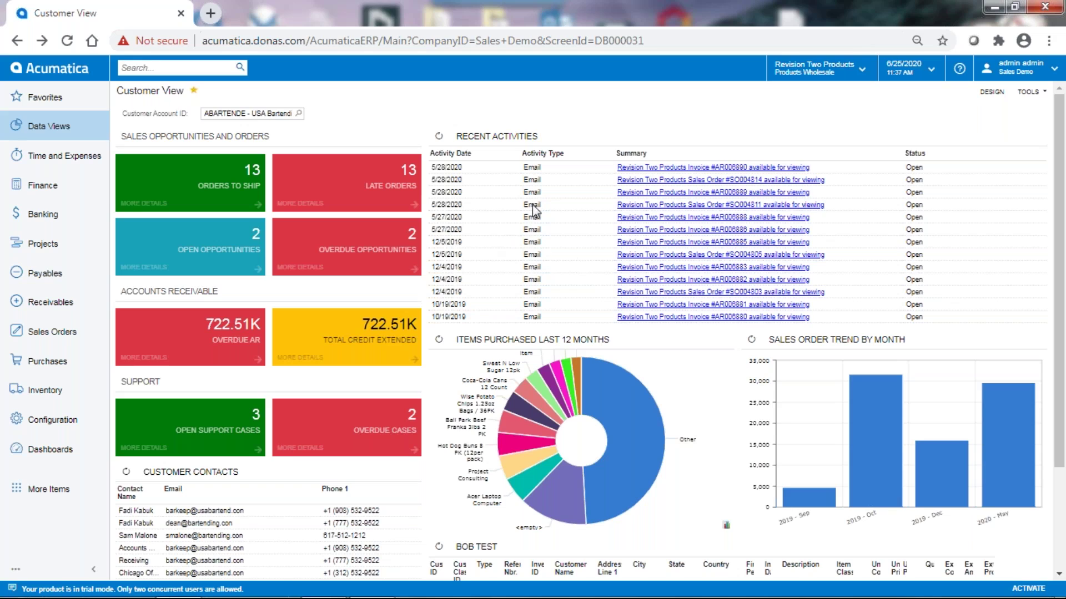
Step: Examine the widget types offered for a new dashboard widget, including Wiki Page, without adding one, and leave design mode
left_click(993, 93)
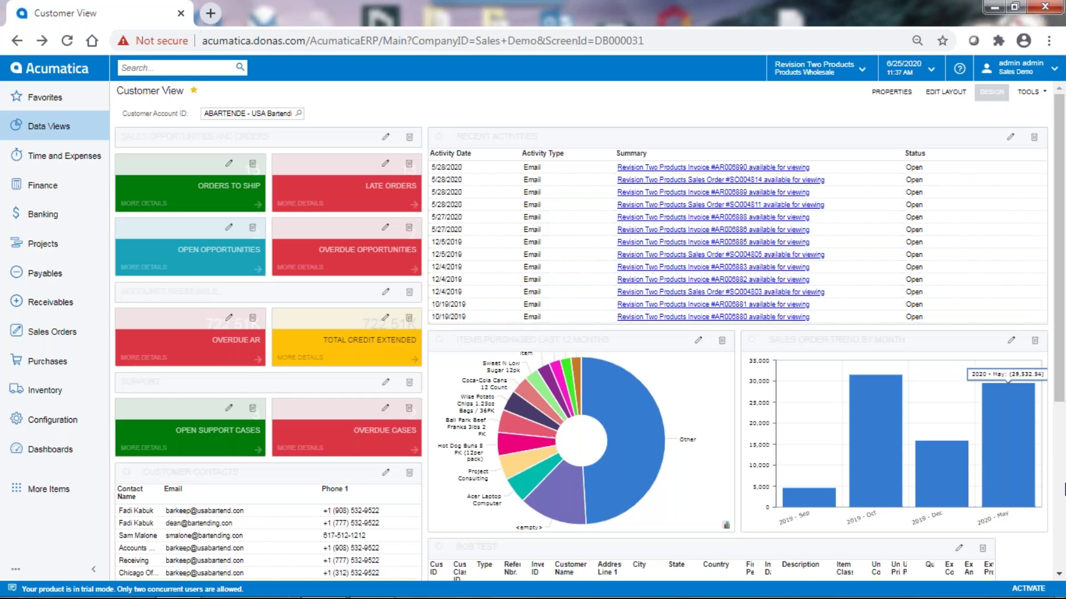
scroll(1059, 389, "down", 5)
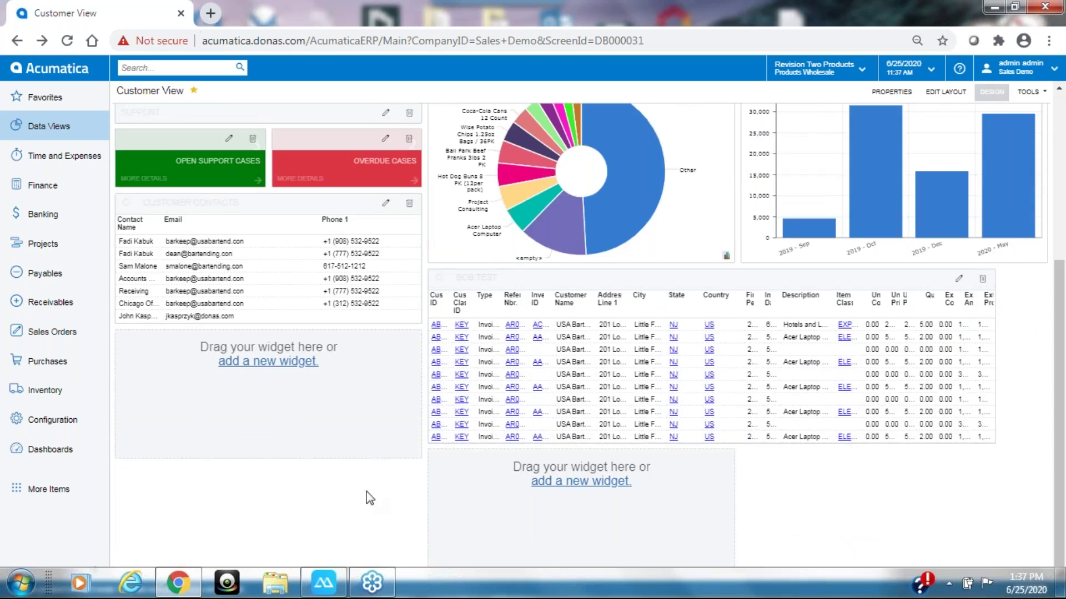
left_click(271, 364)
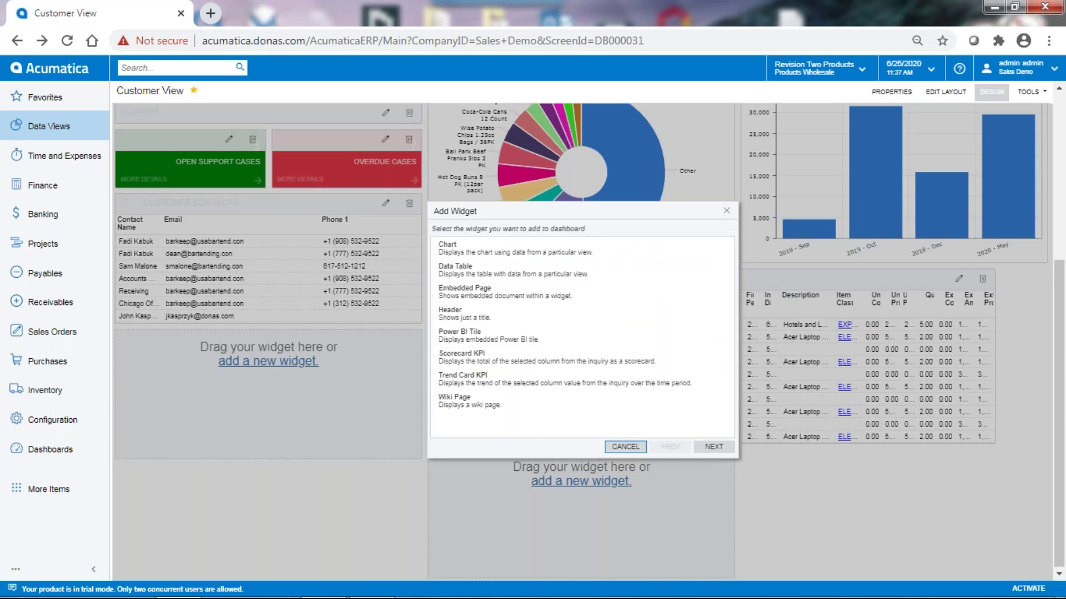
left_click(492, 405)
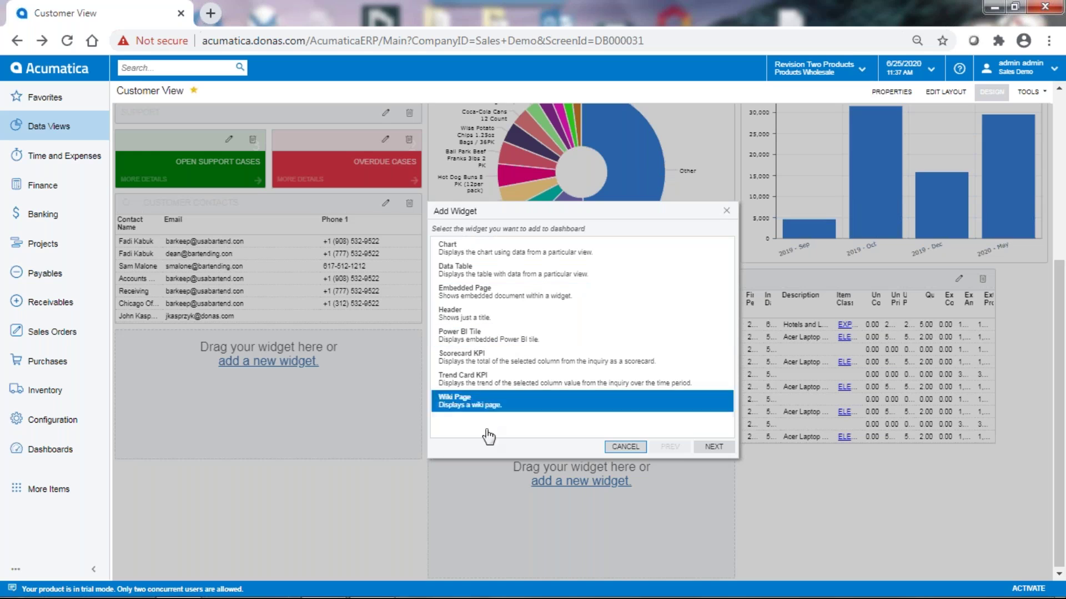
left_click(625, 447)
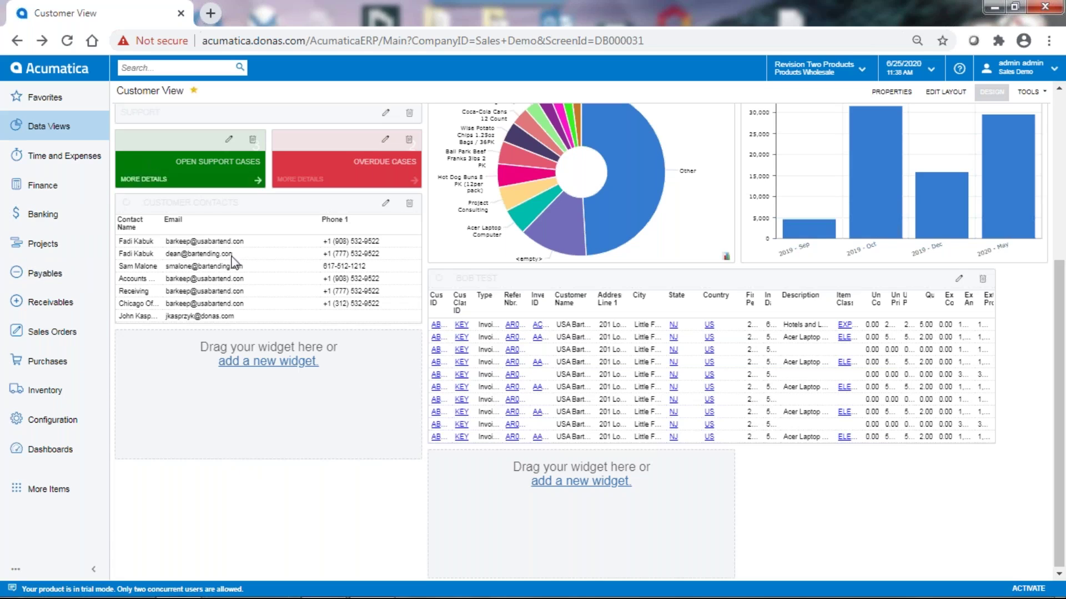
scroll(382, 394, "up", 4)
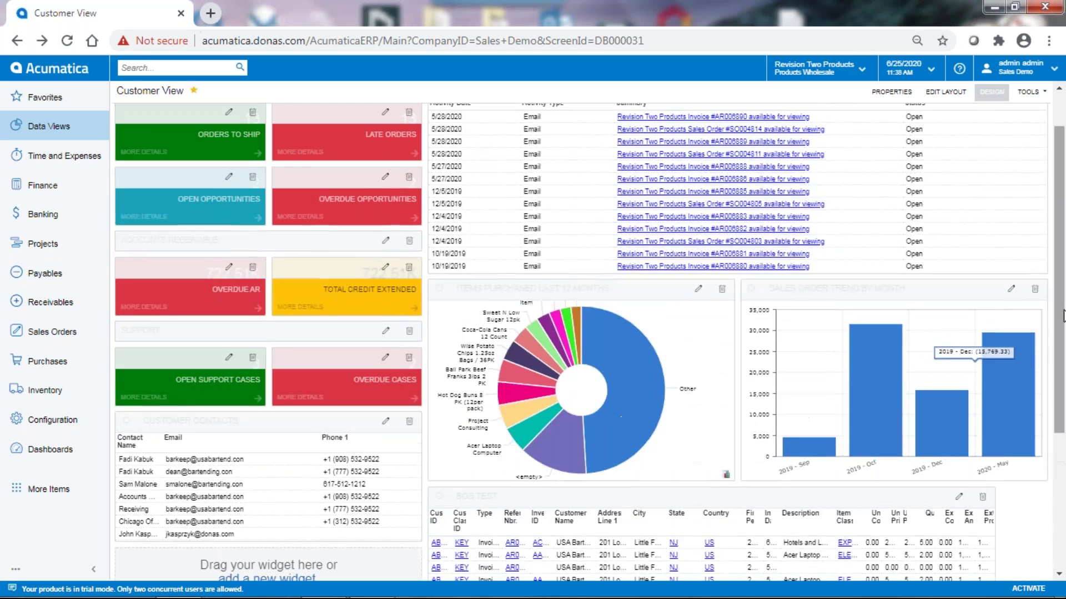
left_click(992, 91)
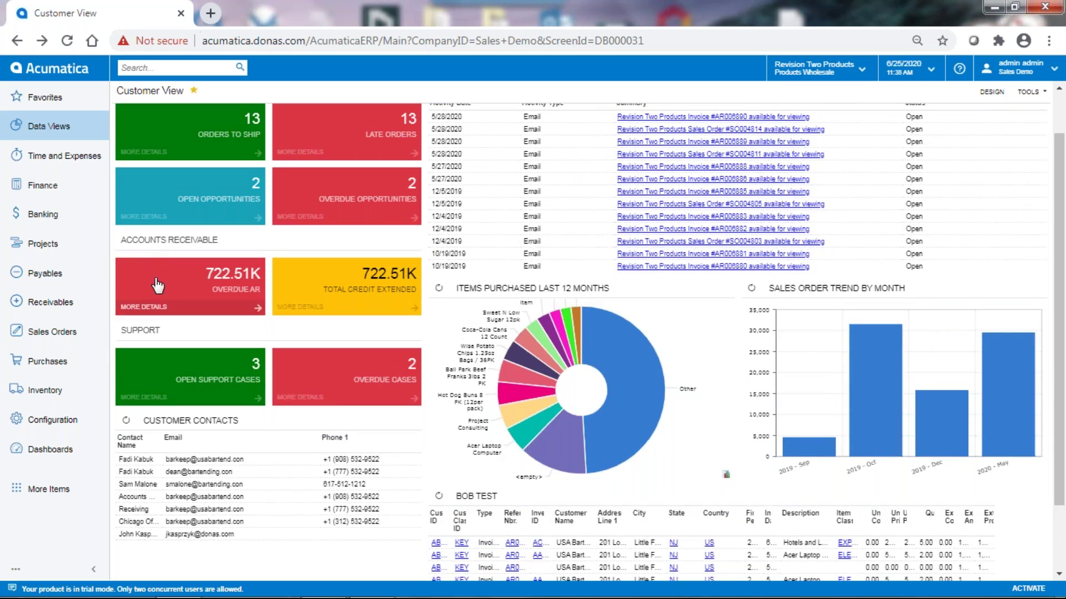
Step: Clear the Customer Account ID on the Customer View dashboard and close the customer lookup without choosing a customer
scroll(189, 288, "up", 1)
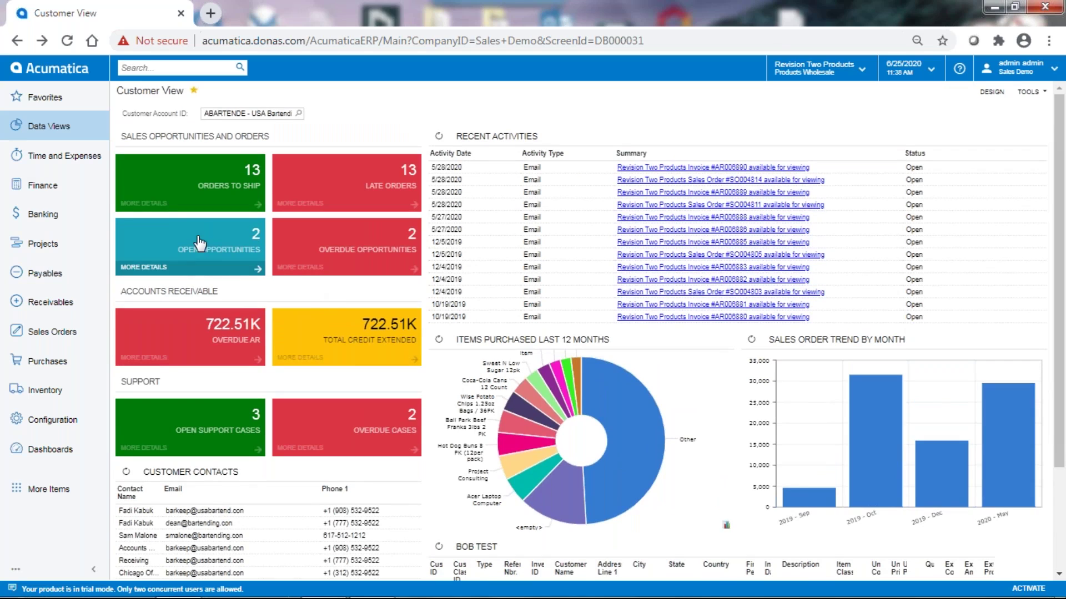
left_click(293, 114)
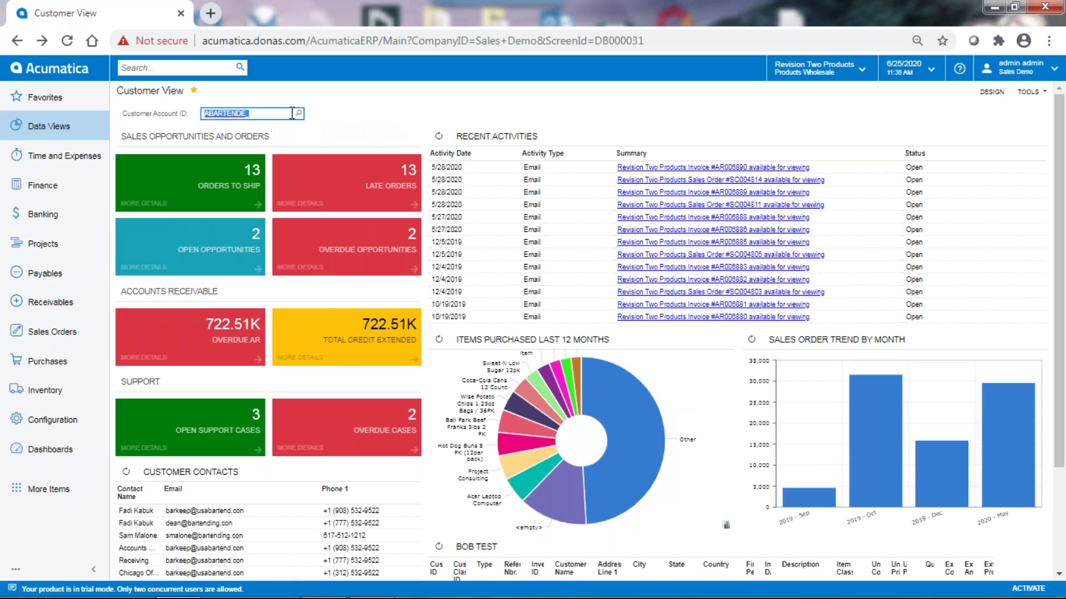
key("BackSpace")
left_click(298, 113)
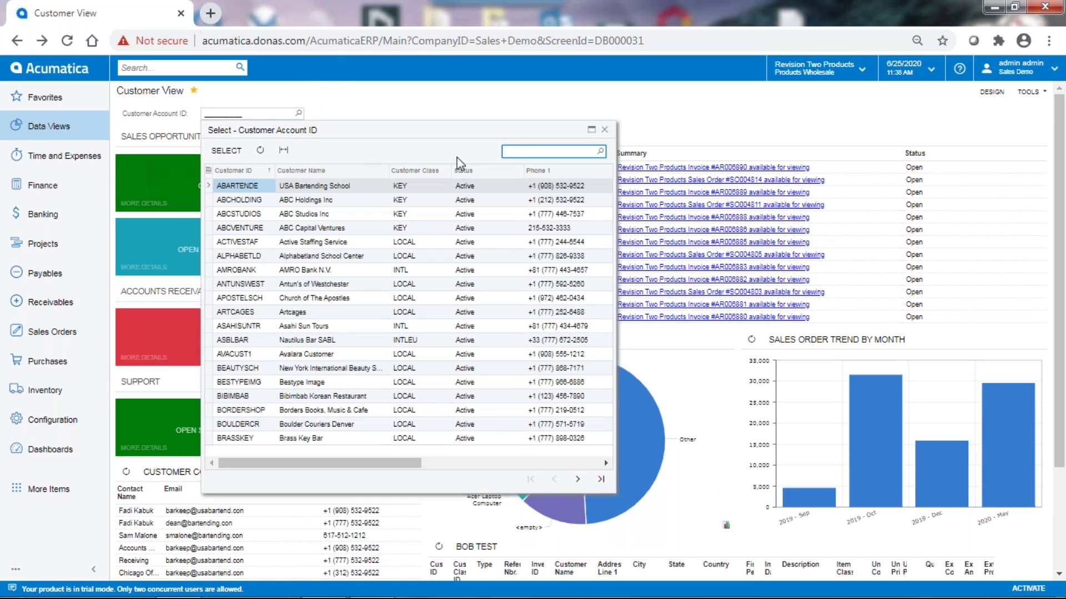
left_click(605, 129)
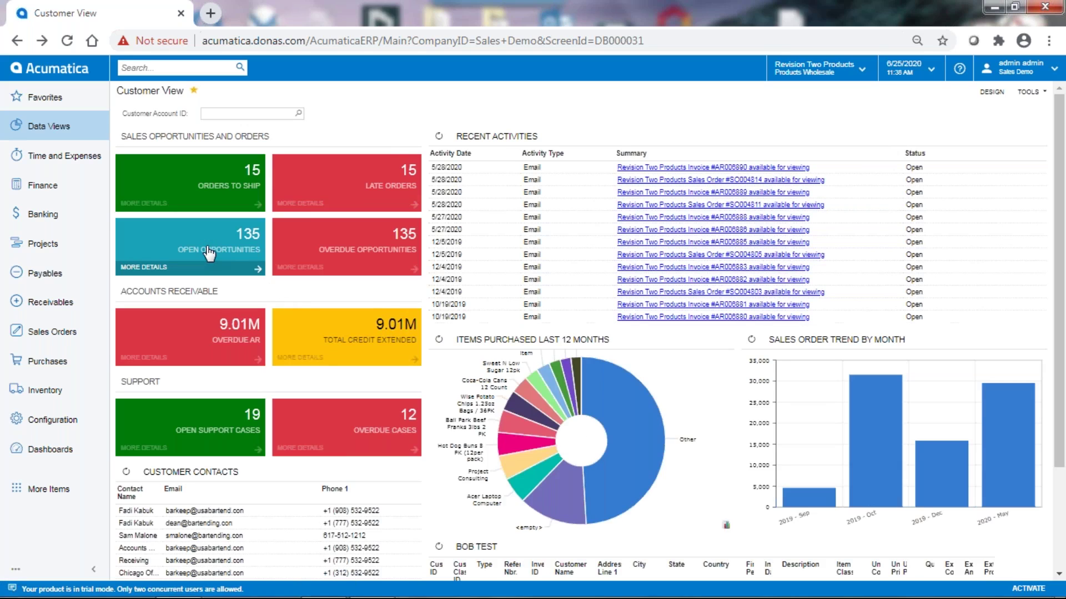
Step: Drill into the open opportunities, view the Status column's filter options without changing them, and return to the Customer View dashboard
left_click(187, 227)
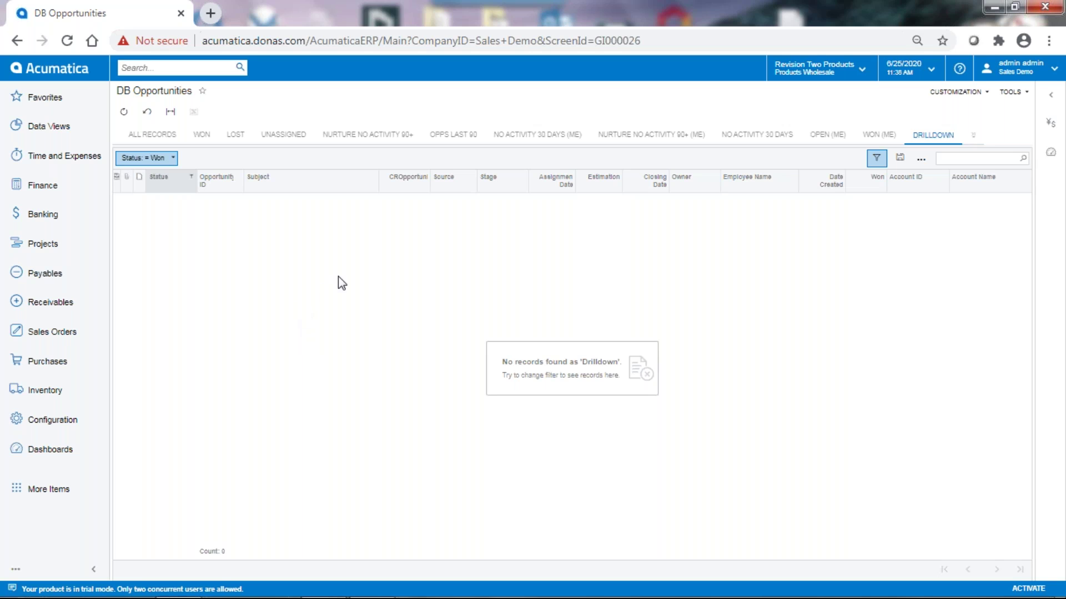
left_click(161, 176)
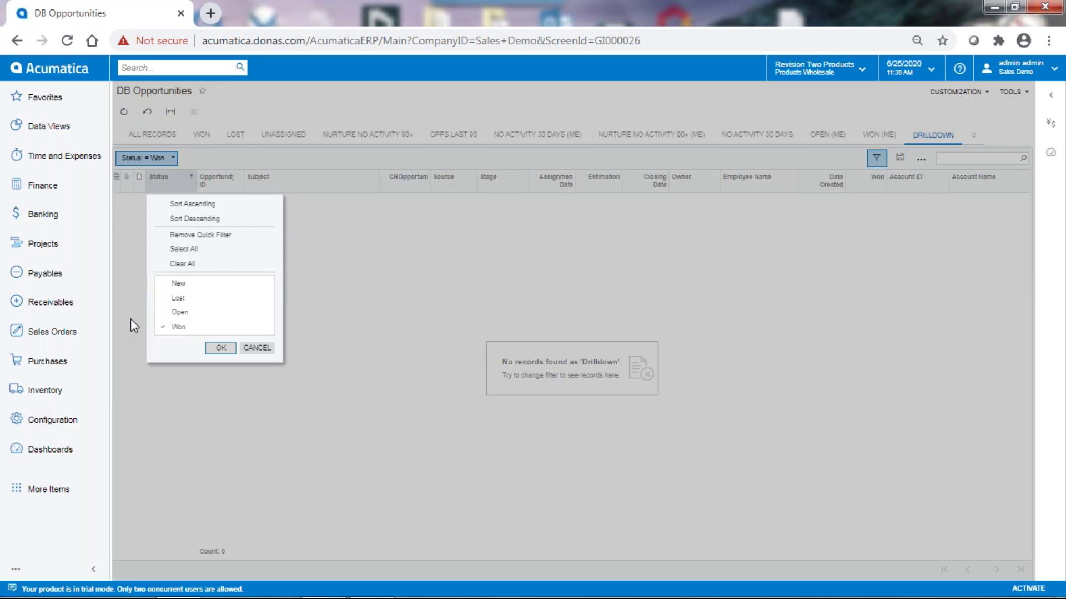
left_click(256, 350)
left_click(16, 40)
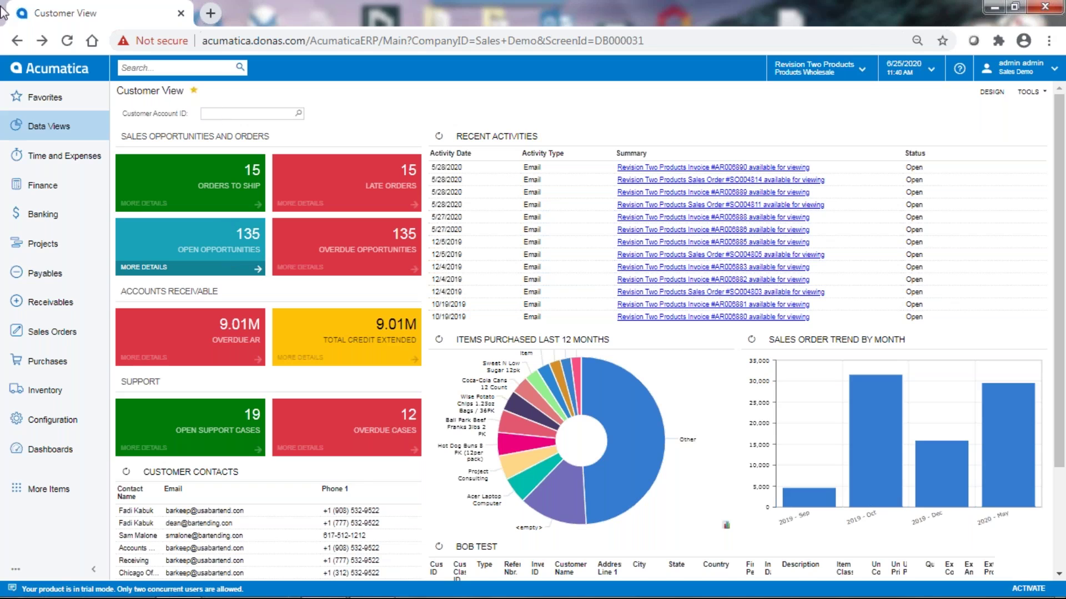
Step: Search for "bus" and open the Business Events list under System Preferences
left_click(174, 65)
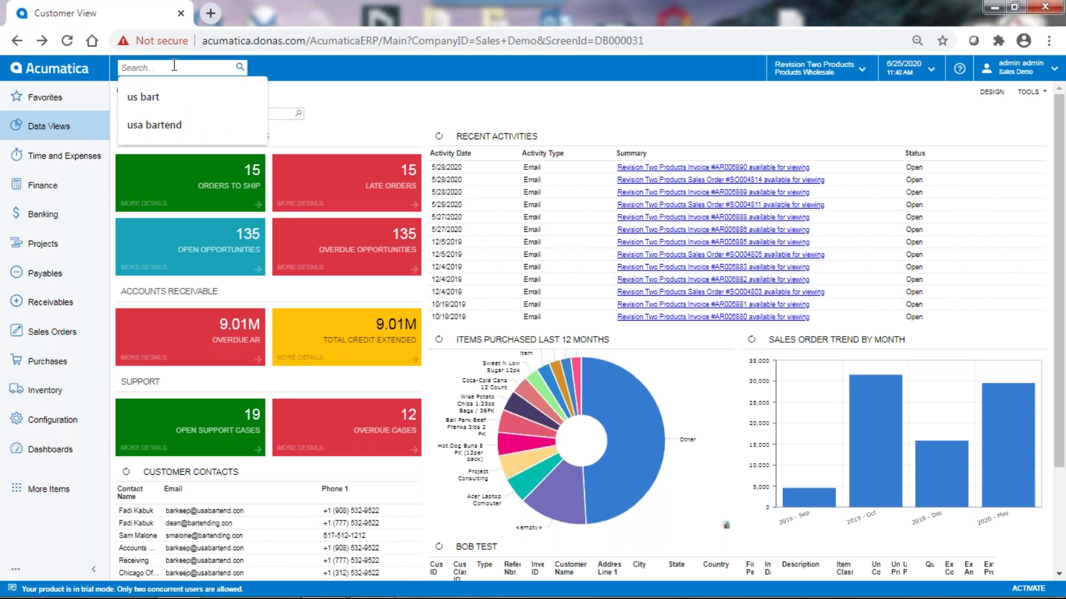
type("bus")
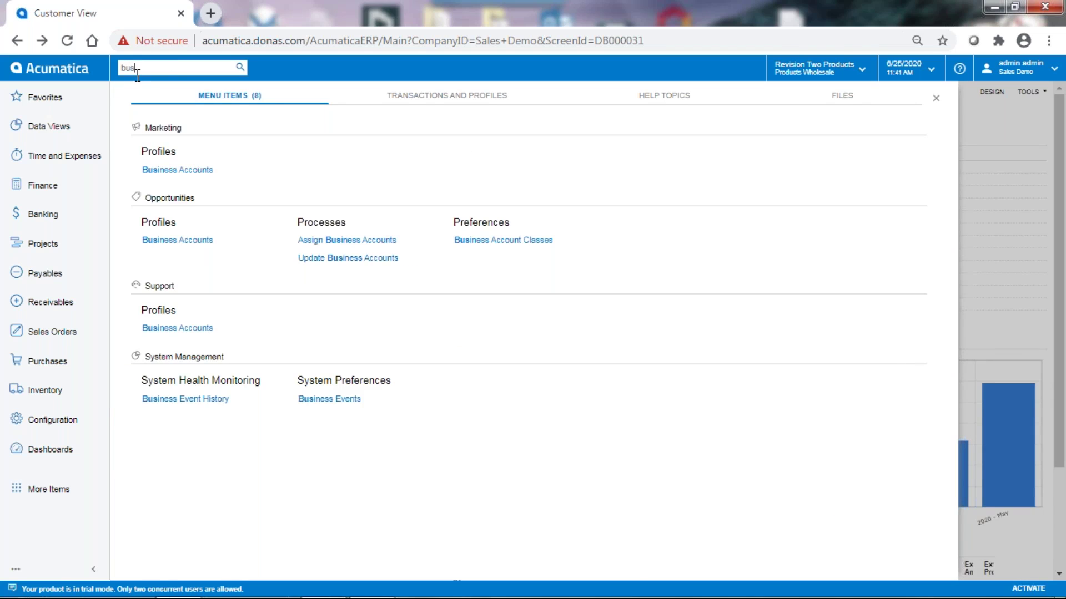
left_click(321, 407)
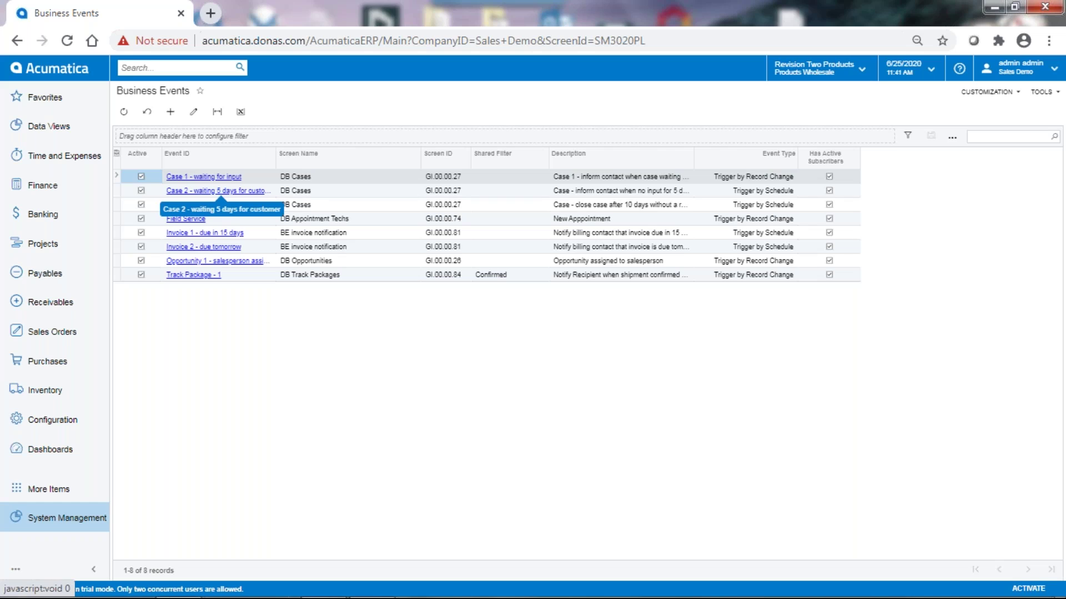
Step: Review the subscribers of the Opportunity 1 salesperson assignment event, including its mobile push notification and New Oppourtunity email template
left_click(184, 260)
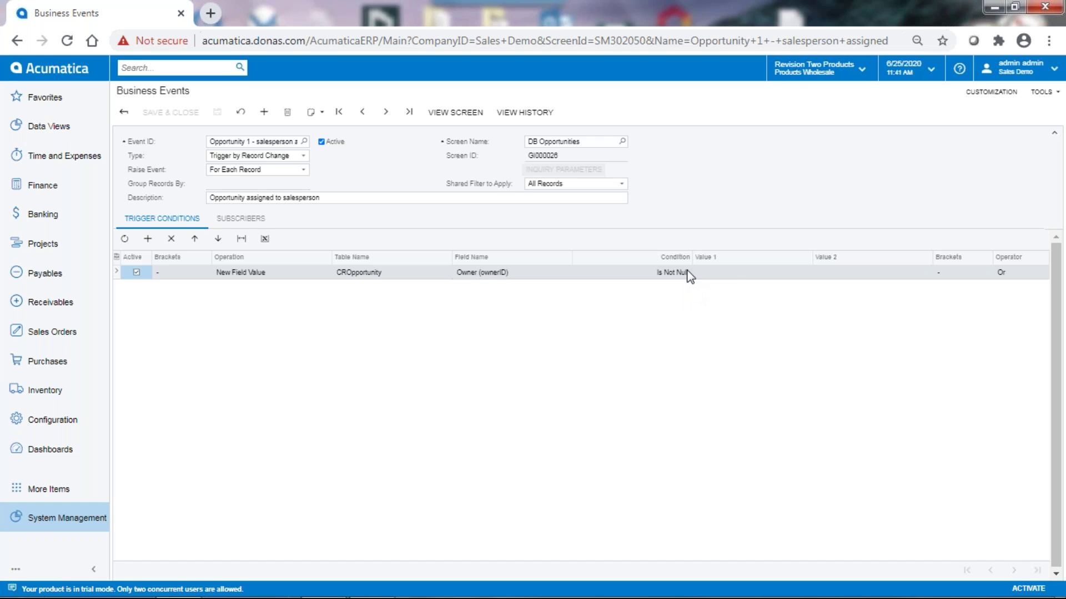
left_click(244, 220)
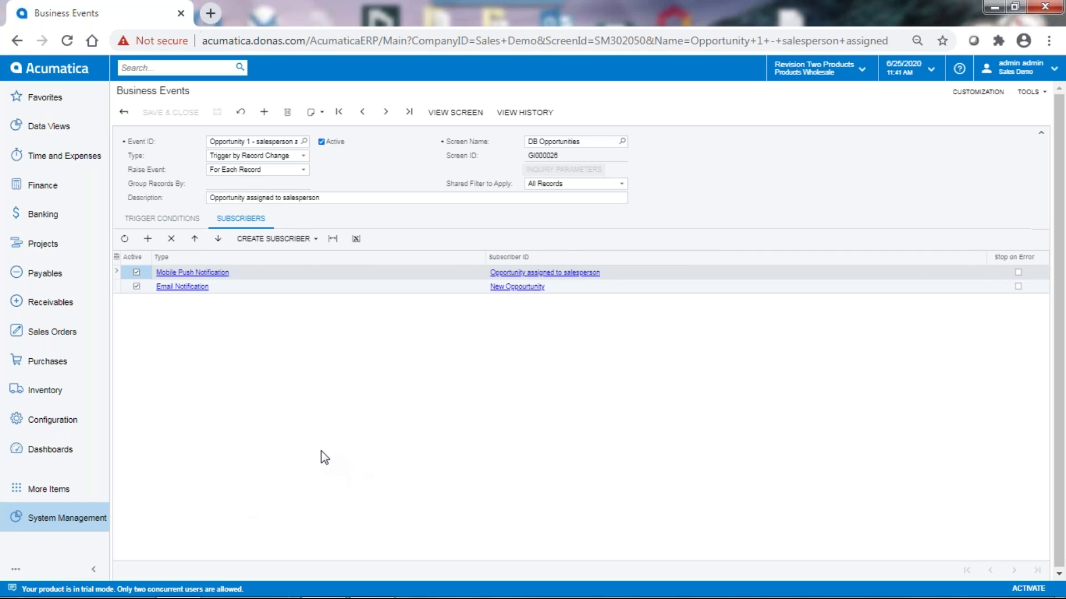
left_click(225, 273)
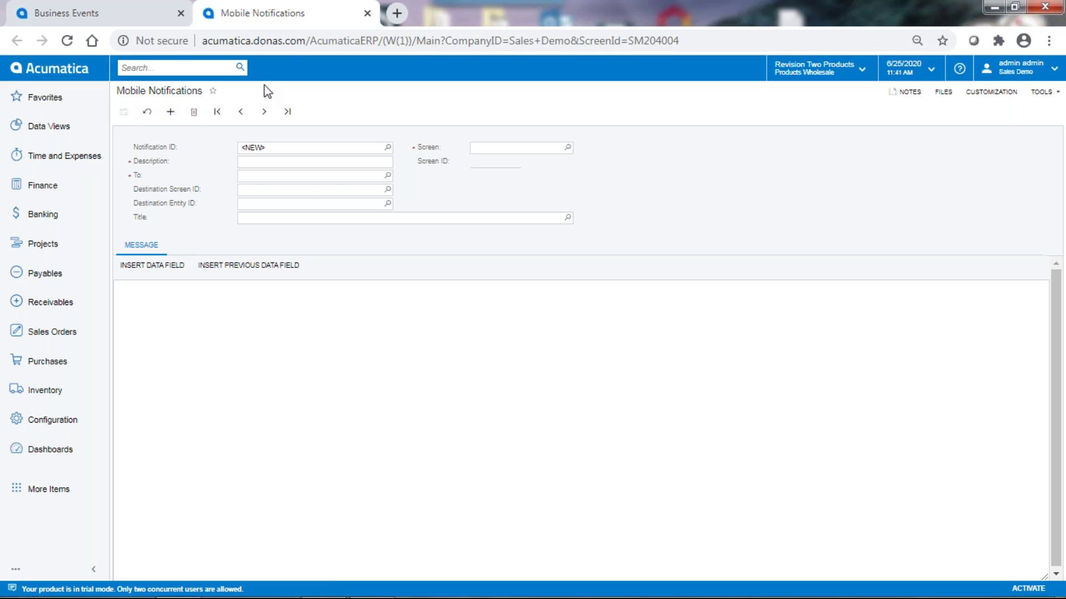
left_click(367, 13)
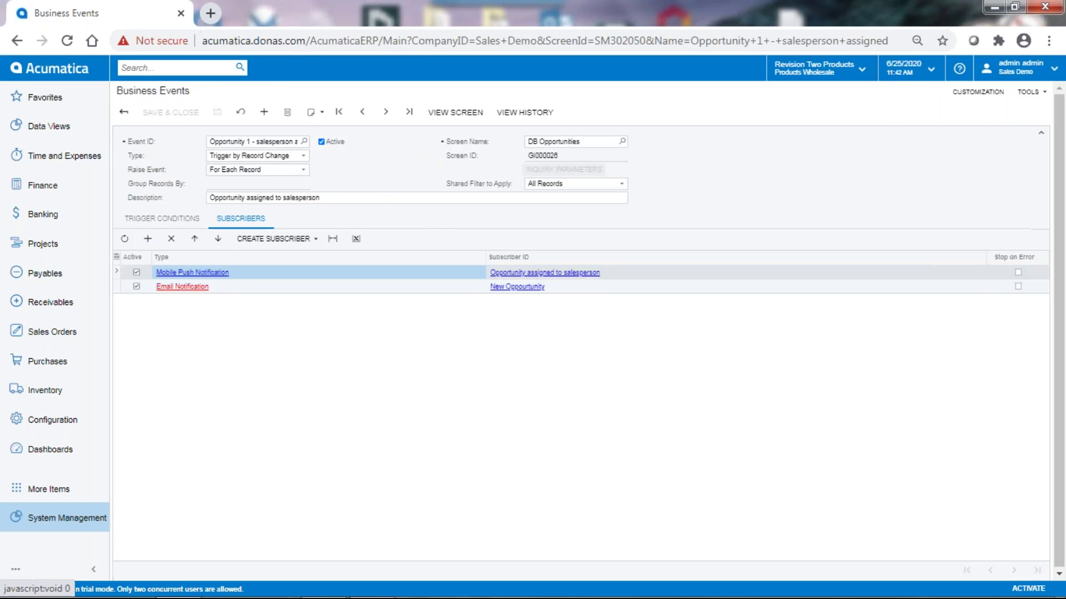
left_click(183, 338)
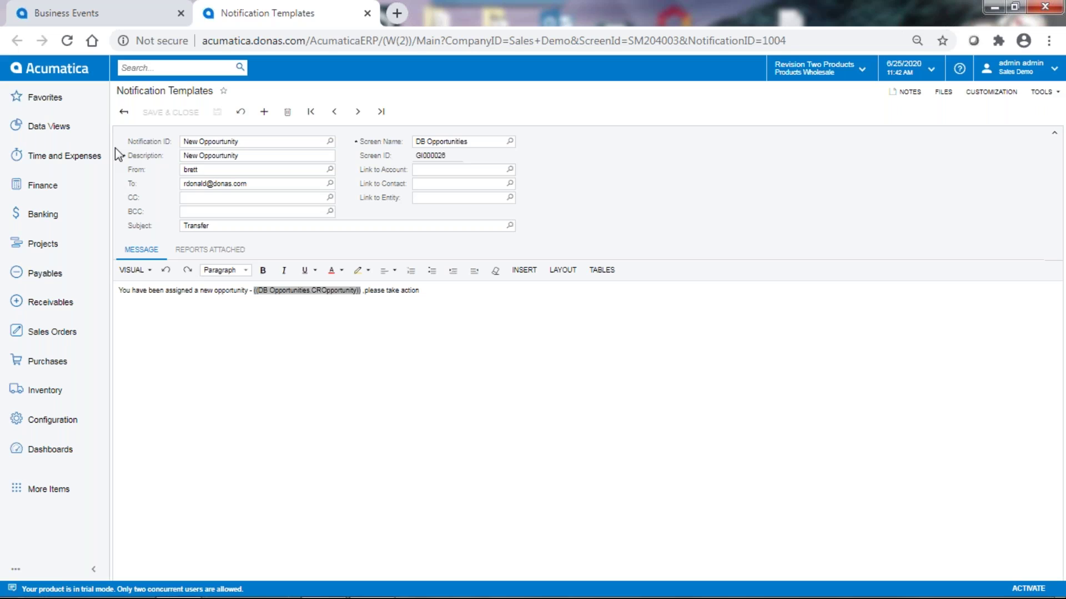
Step: Return to the Controller home dashboard and switch to the ApowerMirror window showing the mirrored phone
left_click(16, 75)
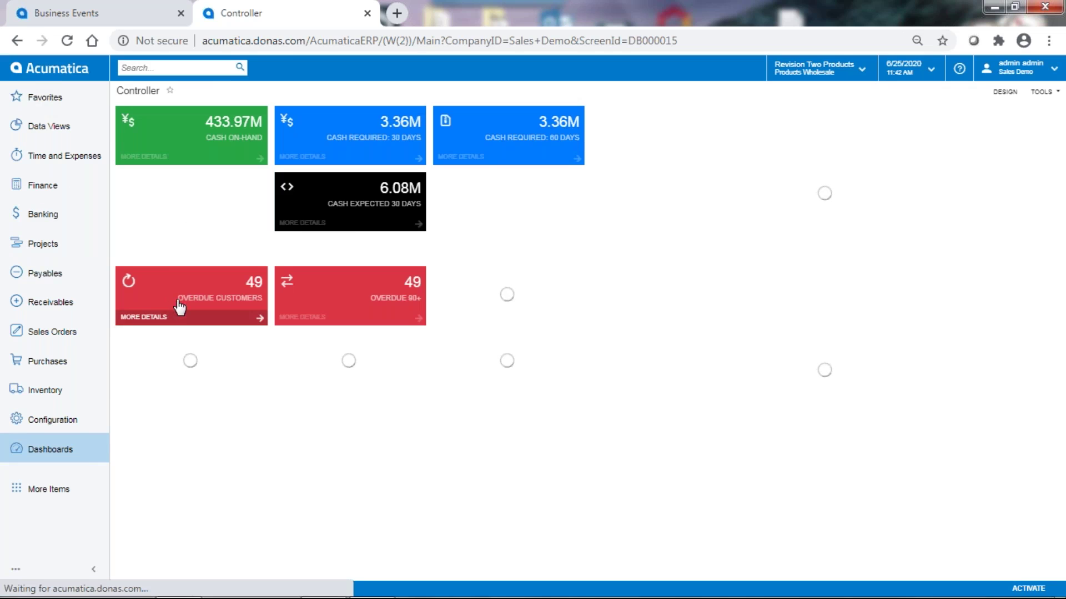
mouse_move(320, 580)
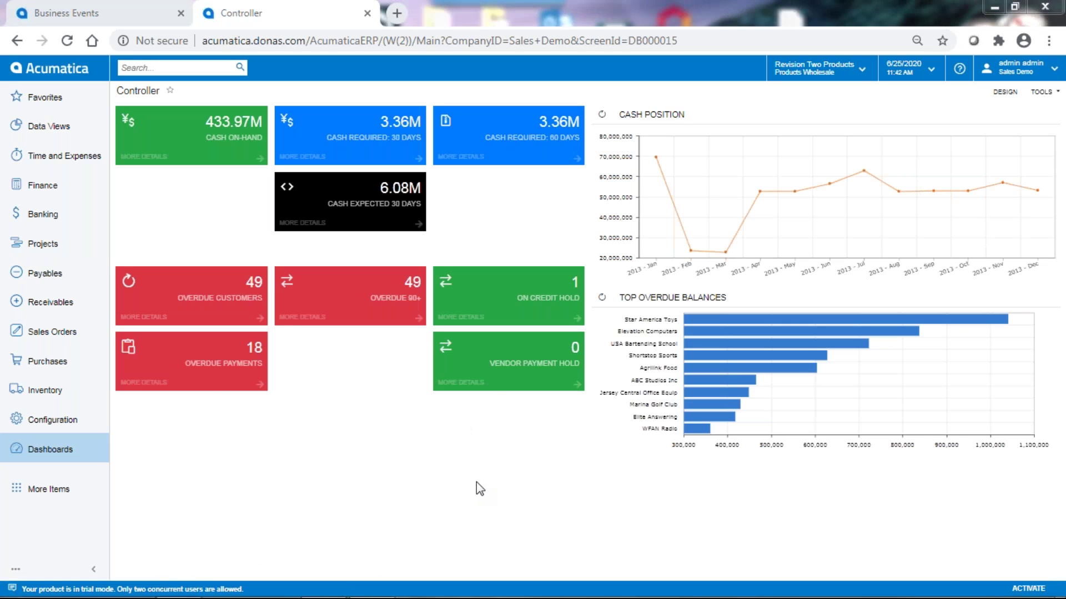
left_click(327, 584)
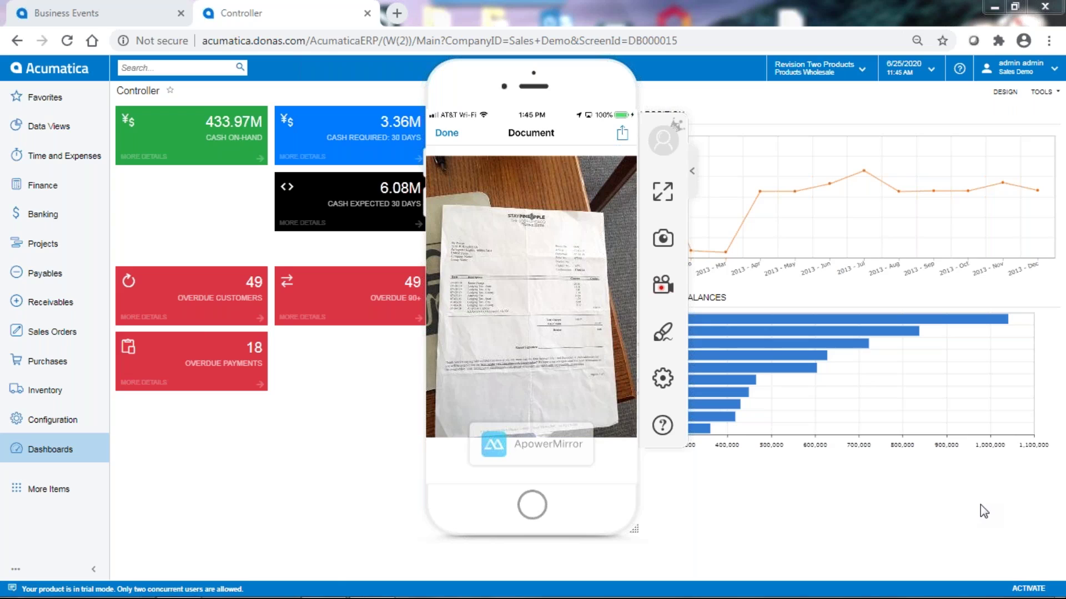
mouse_move(599, 98)
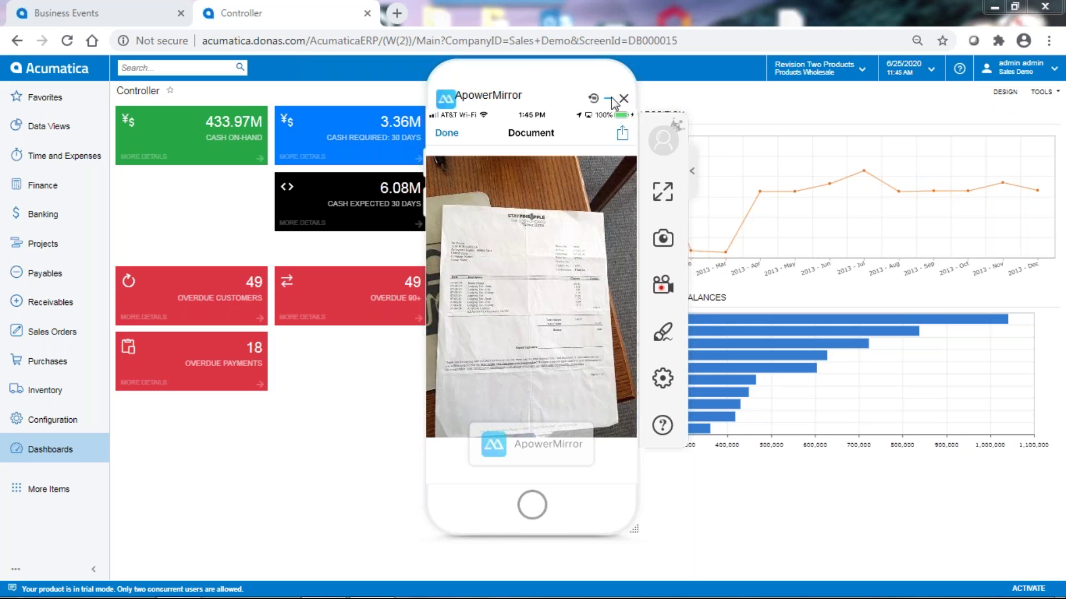
Step: Minimize the ApowerMirror window and run the Finance workspace's Balance Sheet report with its default ledger and financial period
left_click(607, 99)
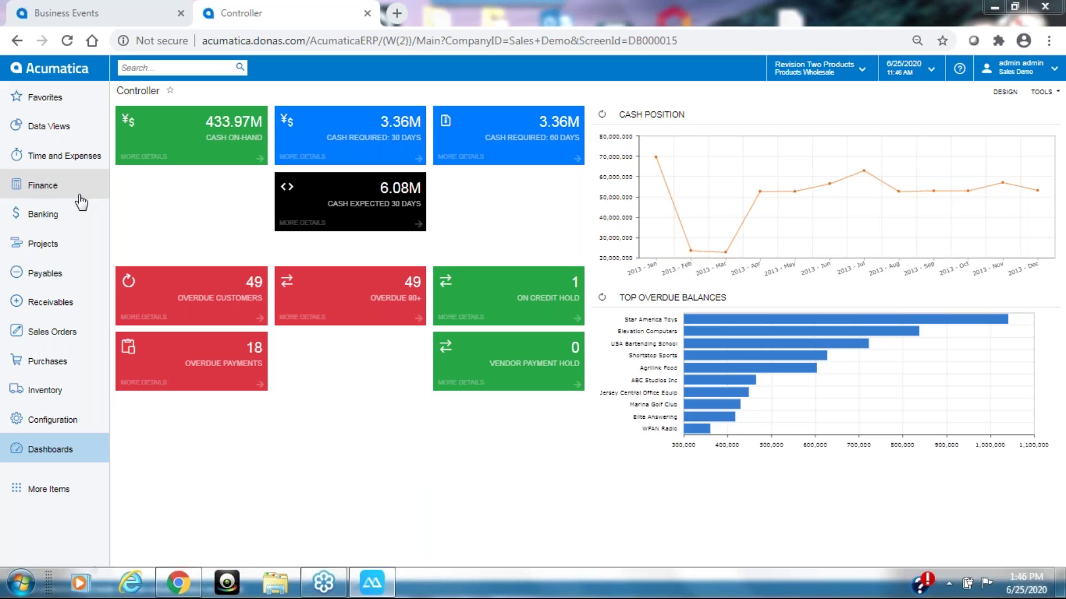
left_click(45, 191)
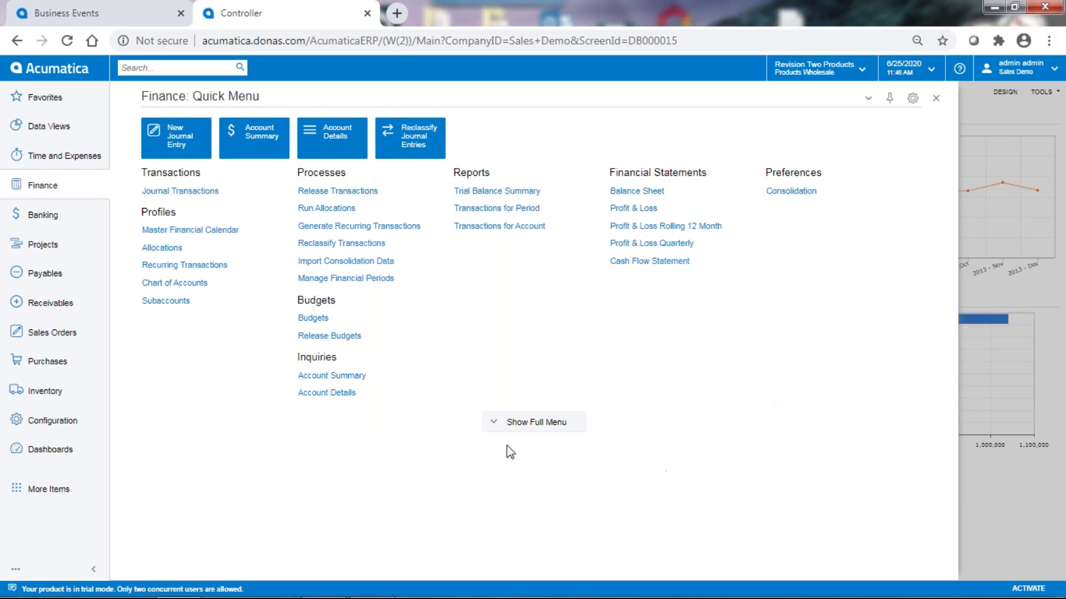
left_click(656, 196)
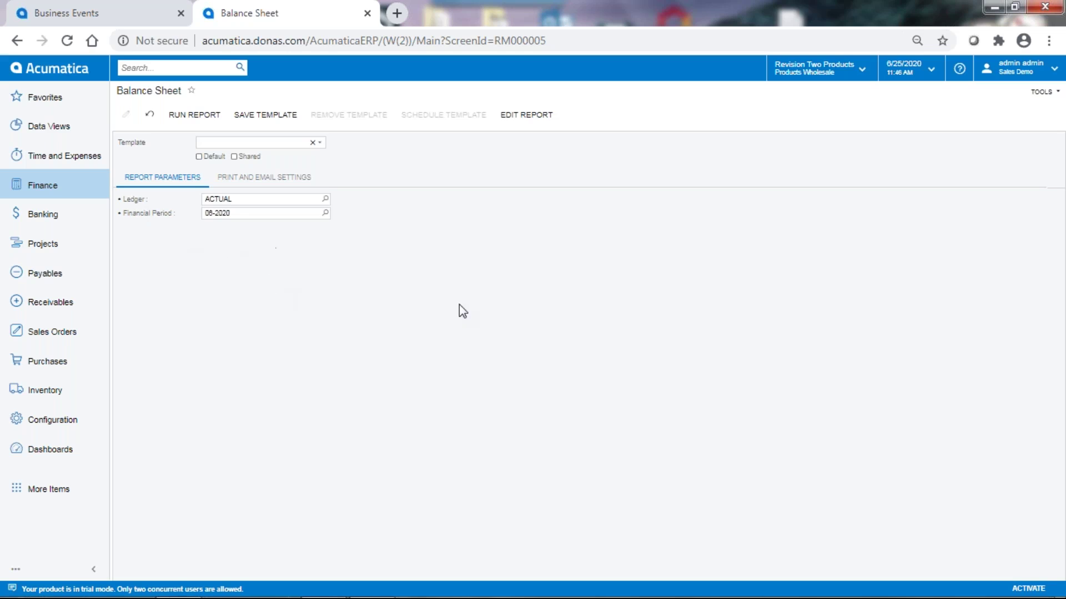
left_click(213, 118)
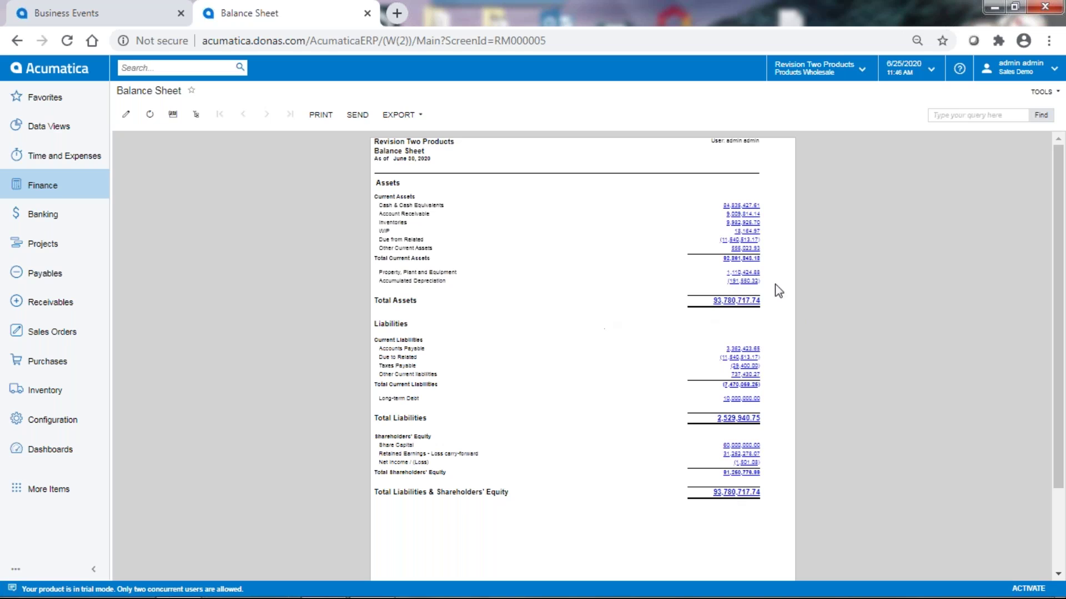
Step: Drill into the Total Assets details and return, then view the balance sheet for the Services East Branch
left_click(741, 302)
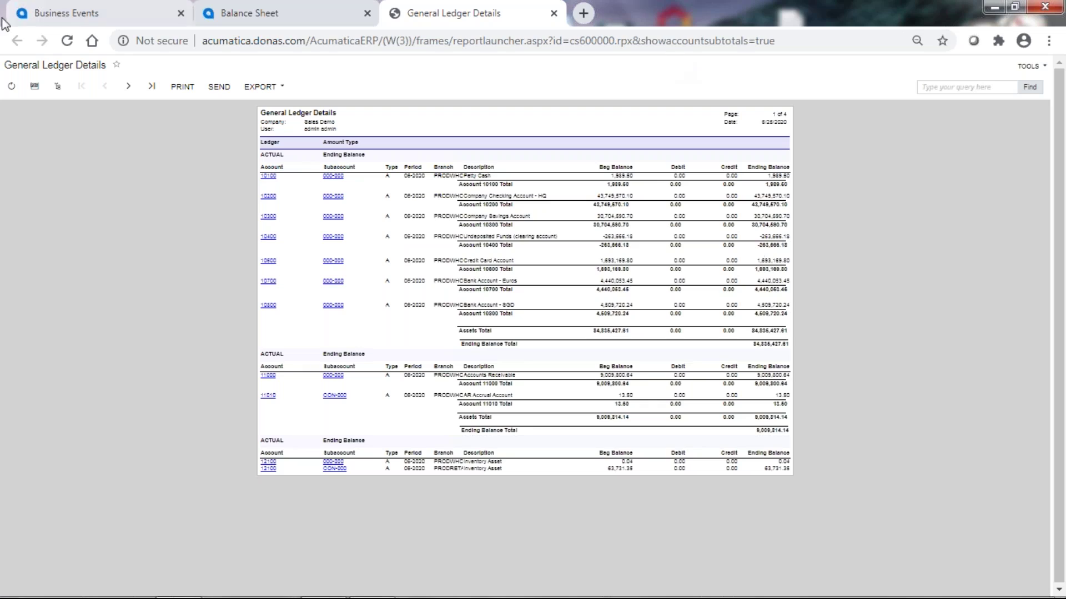
left_click(554, 13)
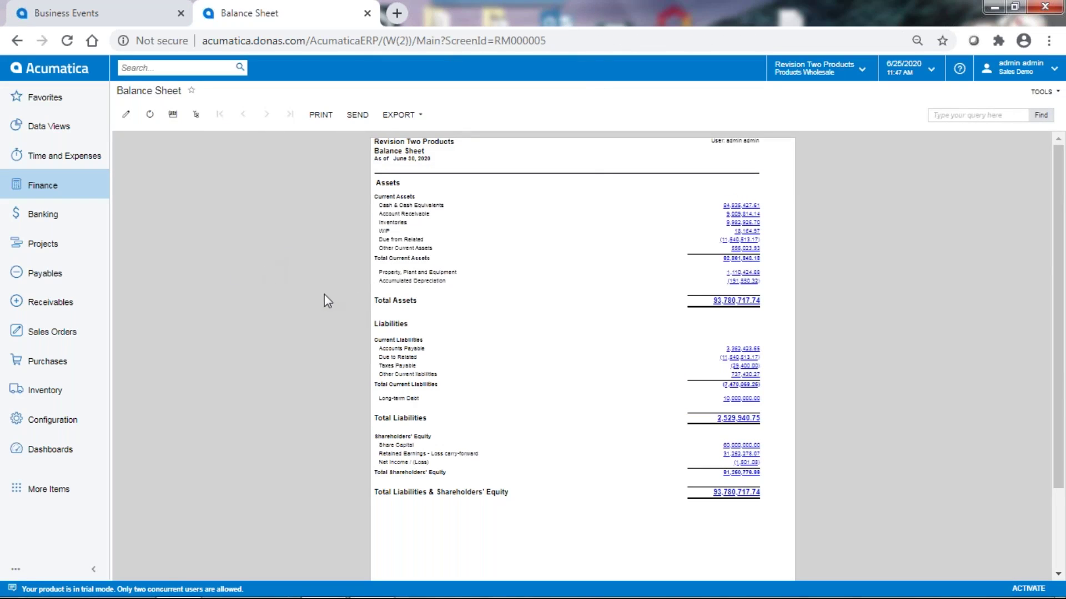
left_click(197, 115)
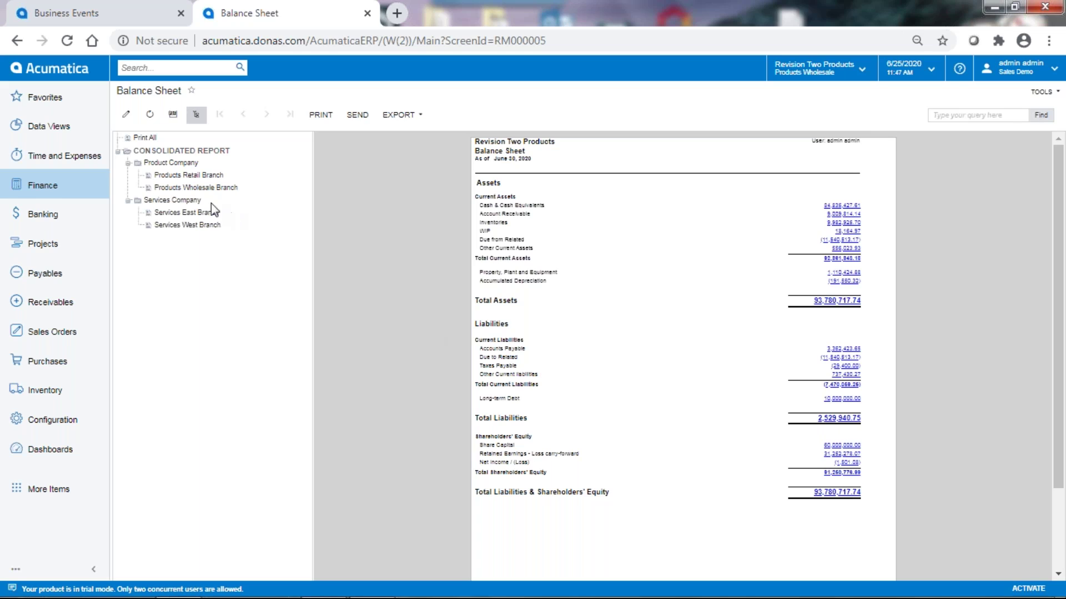
left_click(200, 214)
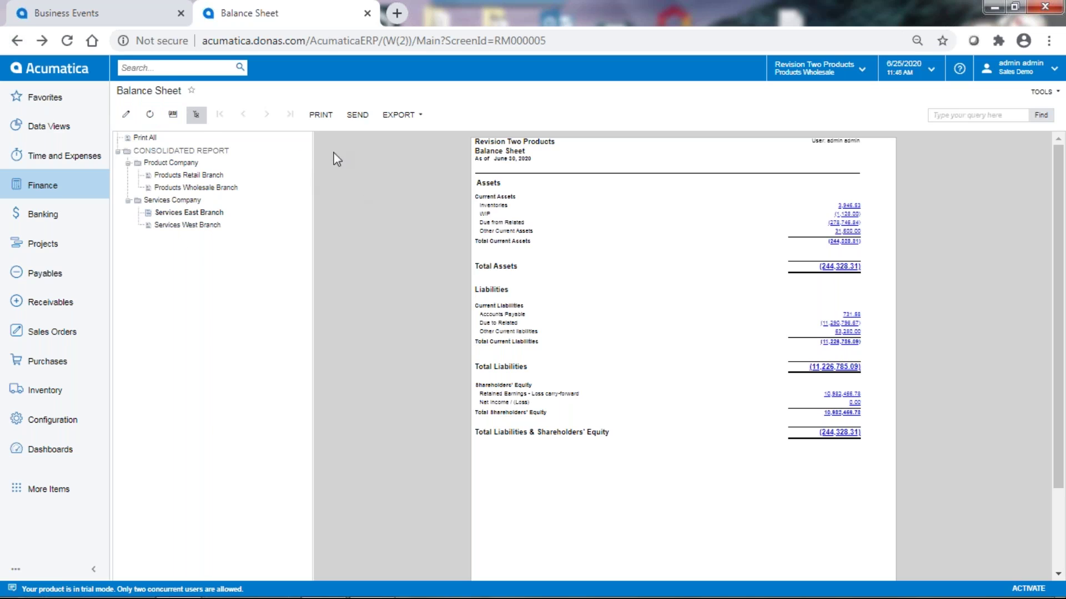
Step: Open the Balance Sheet's report definition for editing and set its Unit Set to PRODUCT
left_click(16, 43)
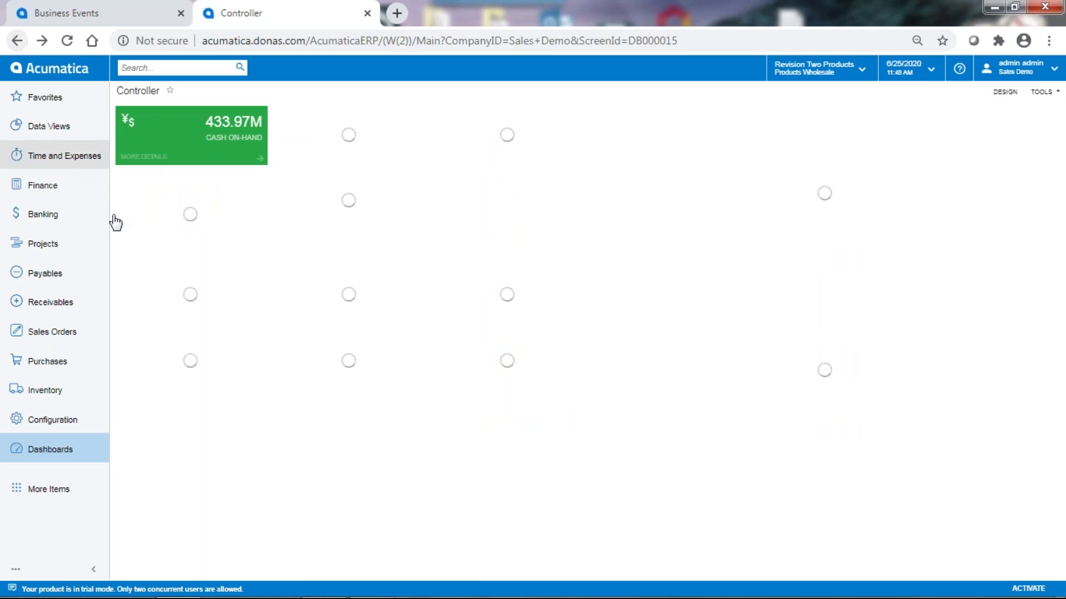
left_click(43, 191)
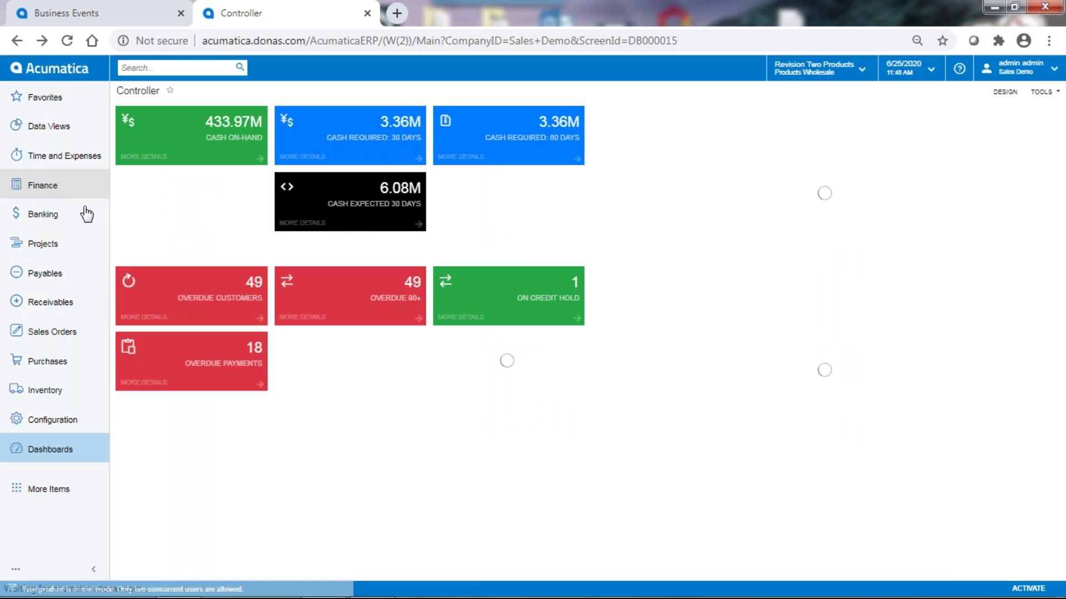
left_click(625, 191)
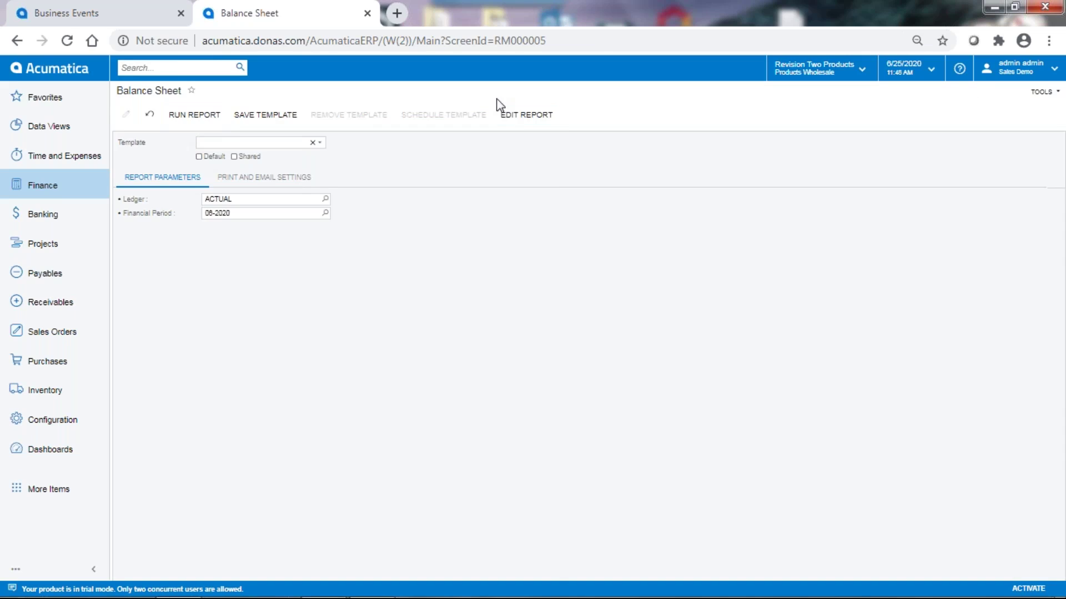
left_click(518, 116)
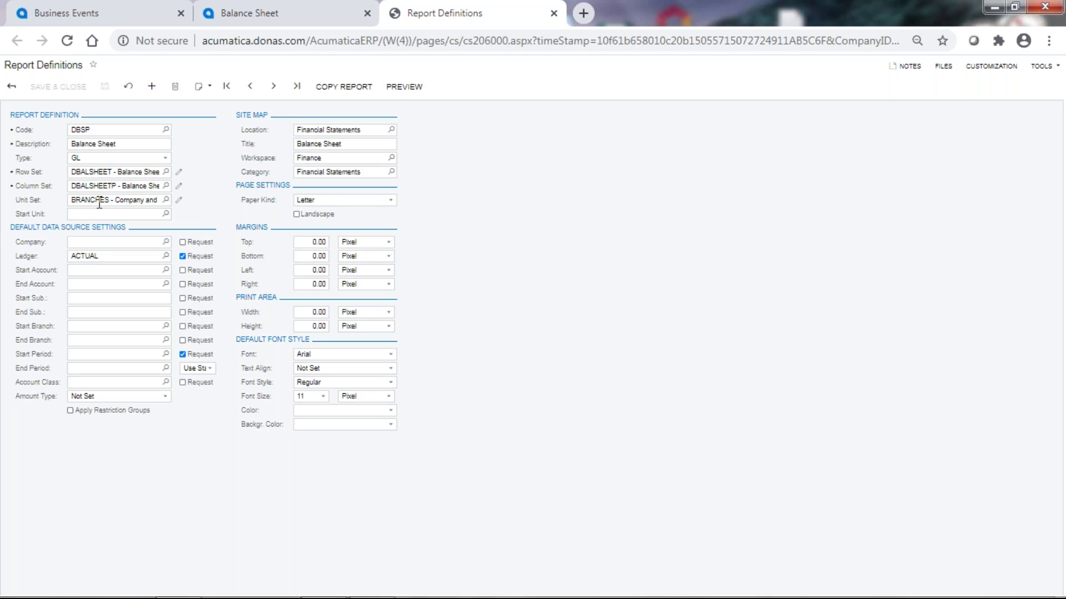
left_click(165, 200)
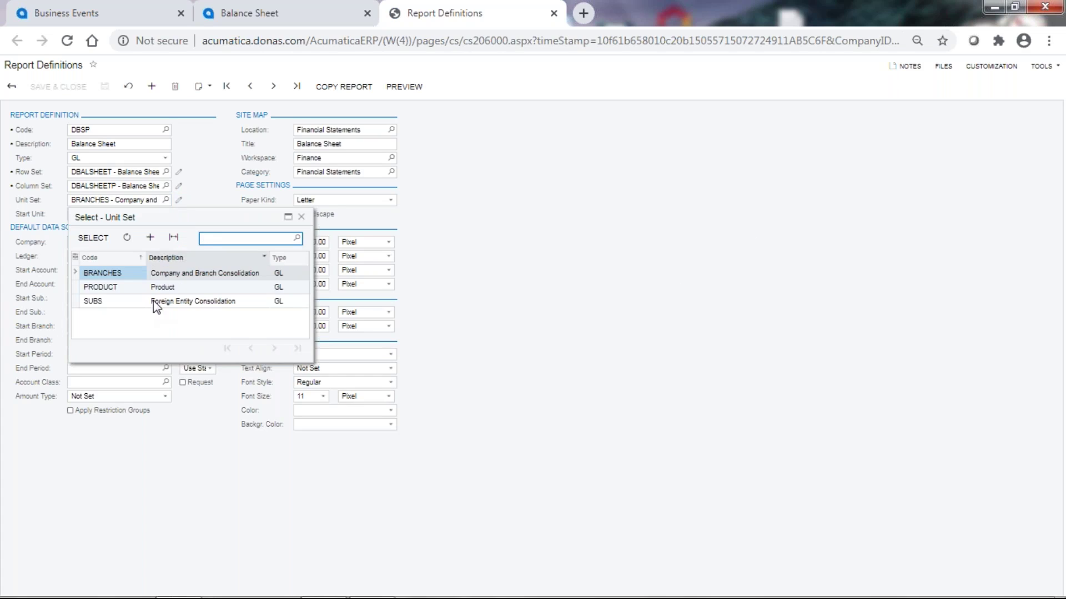
left_click(111, 287)
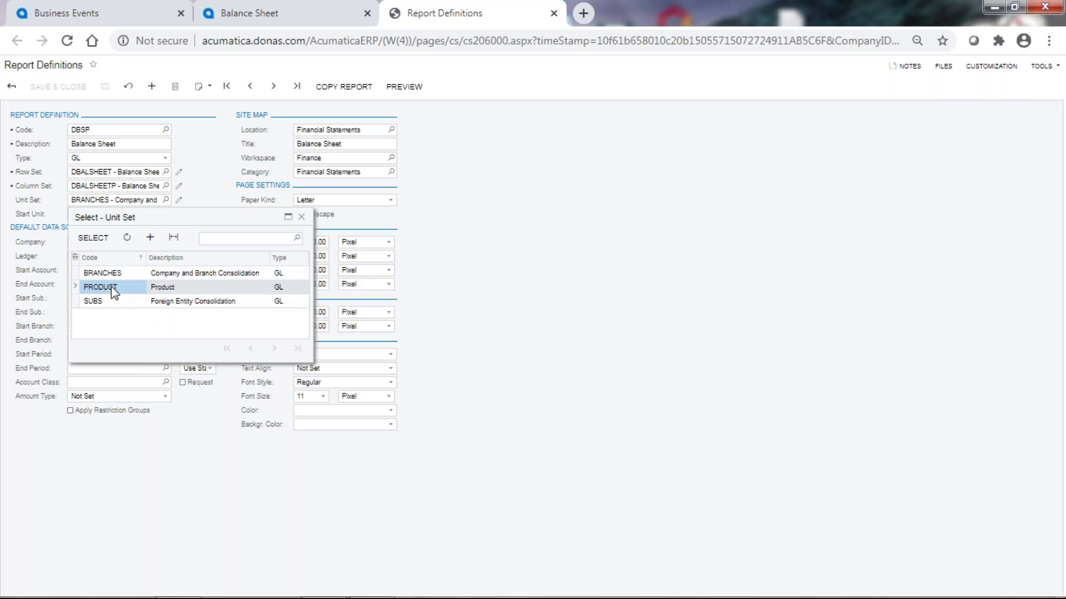
left_click(91, 238)
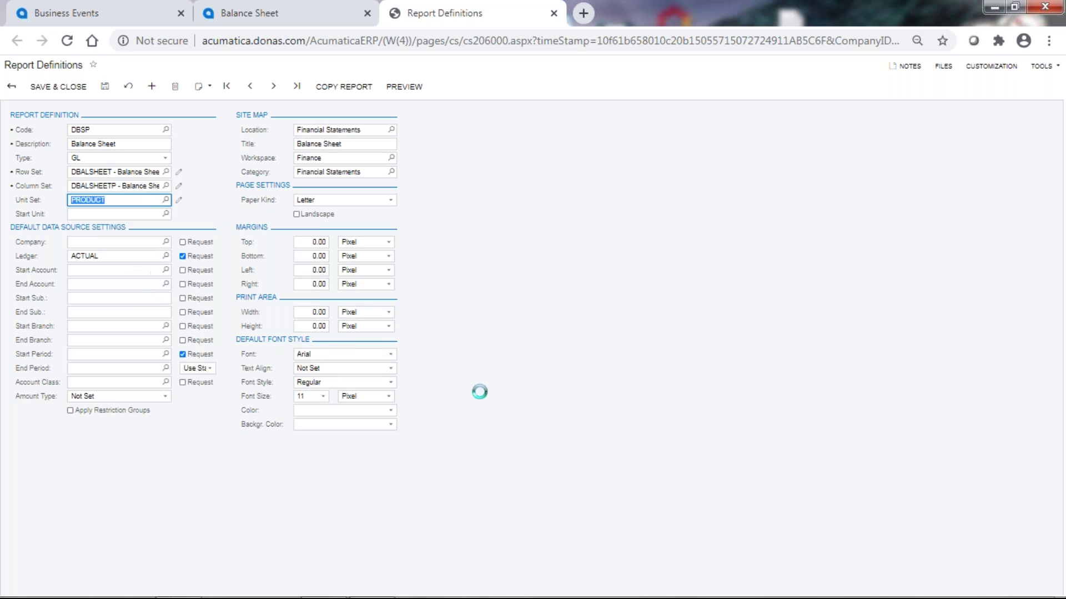
Step: Preview and run the edited Balance Sheet, then view it for the Food Items unit under All Products
left_click(407, 88)
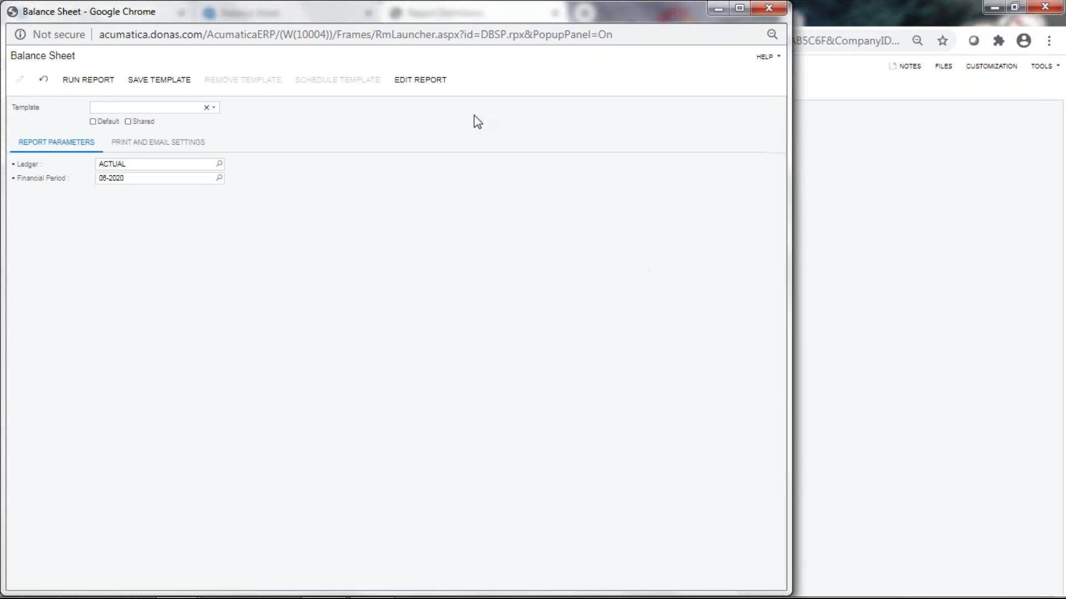
left_click(85, 88)
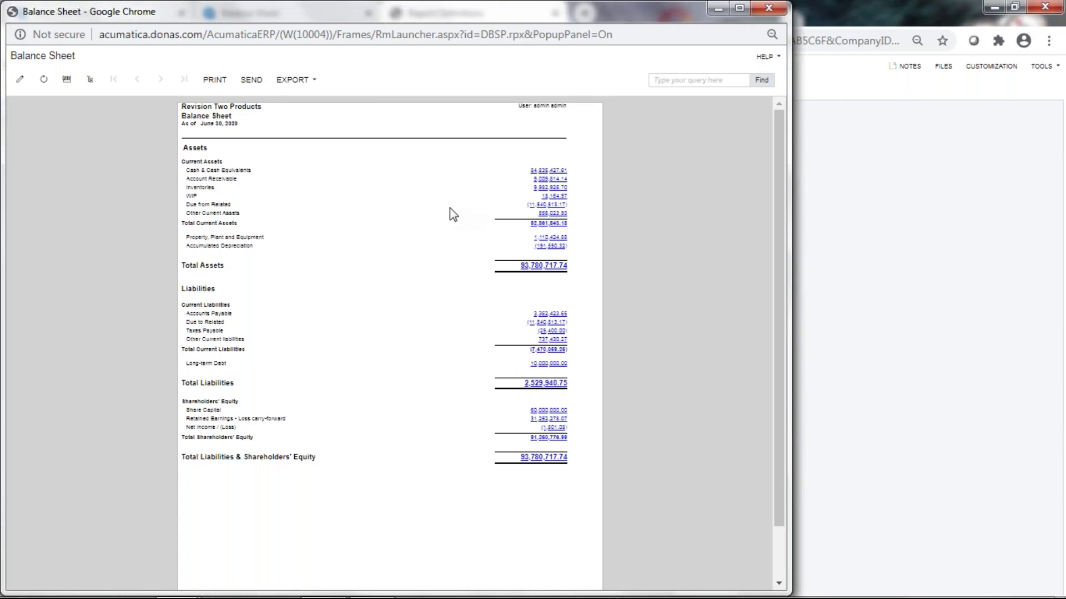
left_click(90, 81)
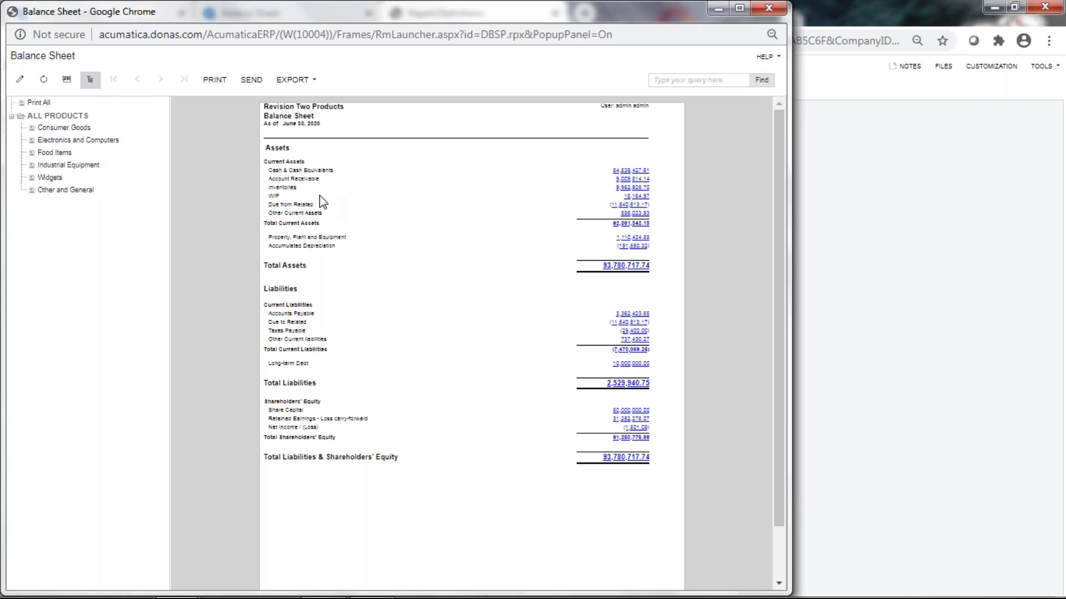
left_click(60, 153)
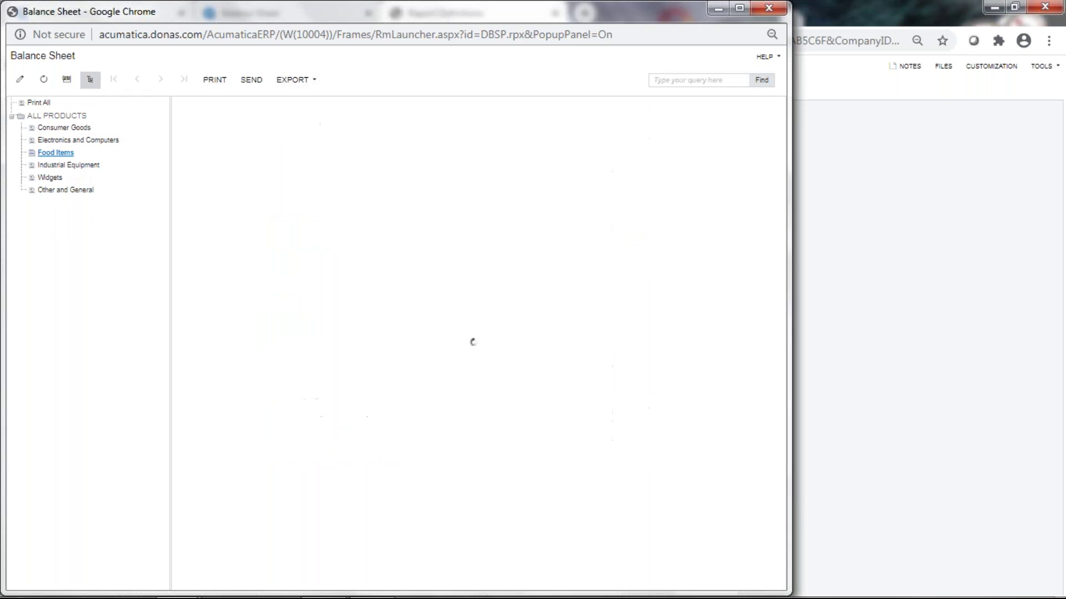